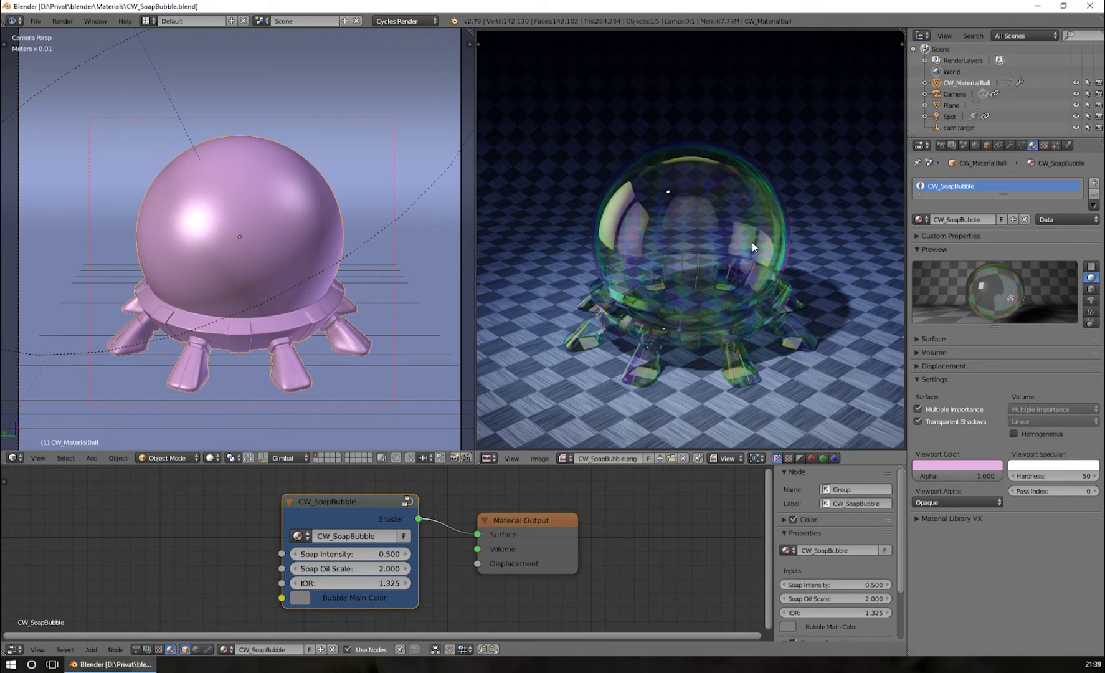
Examine the soap bubble reference render in the image viewer up close.
{"action": "scroll", "coordinate": [713, 247], "scroll_direction": "up", "scroll_amount": 1}
{"action": "scroll", "coordinate": [712, 250], "scroll_direction": "down", "scroll_amount": 1}
{"action": "scroll", "coordinate": [673, 252], "scroll_direction": "up", "scroll_amount": 1}
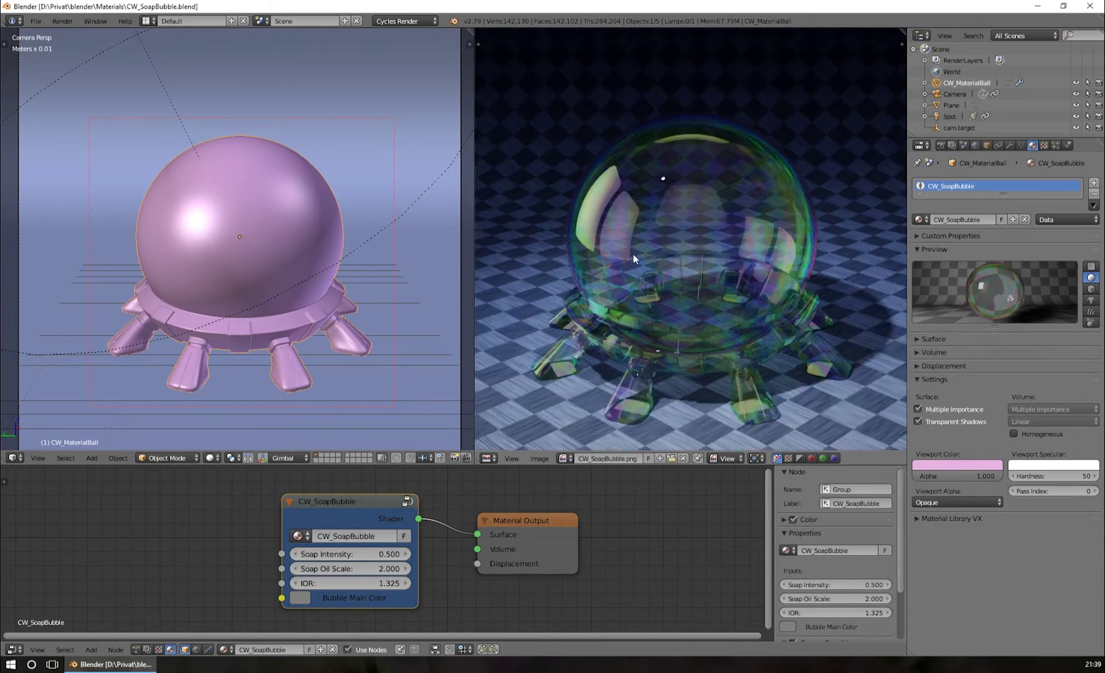
{"action": "scroll", "coordinate": [633, 254], "scroll_direction": "down", "scroll_amount": 1}
{"action": "scroll", "coordinate": [634, 253], "scroll_direction": "up", "scroll_amount": 1}
{"action": "scroll", "coordinate": [644, 249], "scroll_direction": "down", "scroll_amount": 1}
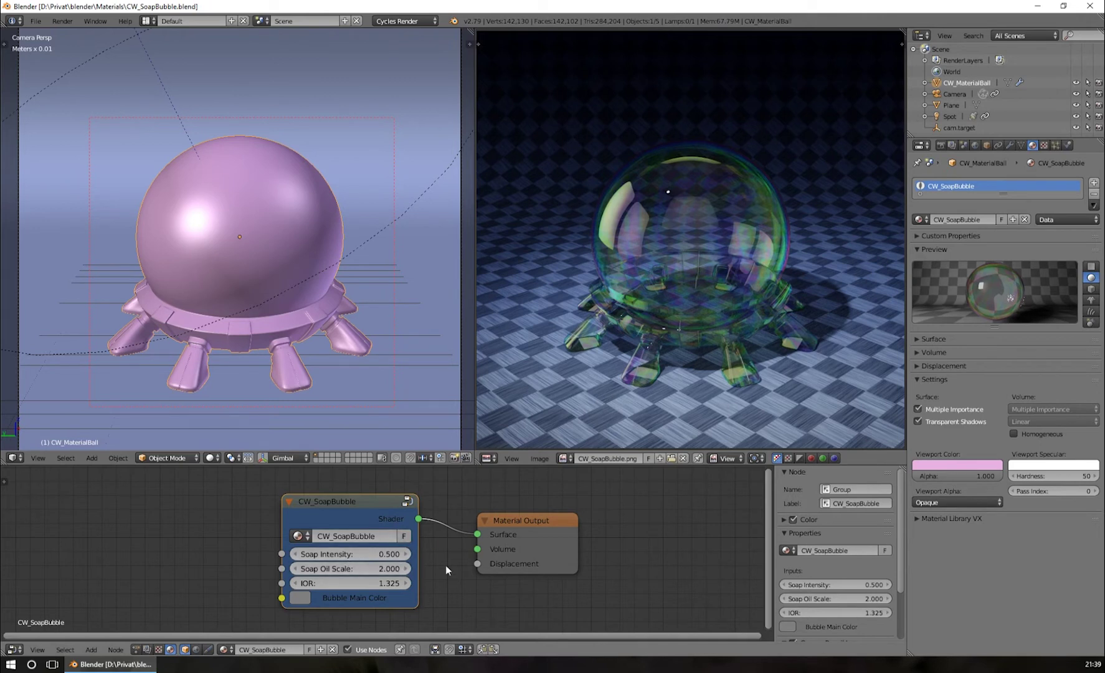
Hide the node editor's properties sidebar and switch the 3D viewport to rendered shading.
{"action": "key", "text": "n"}
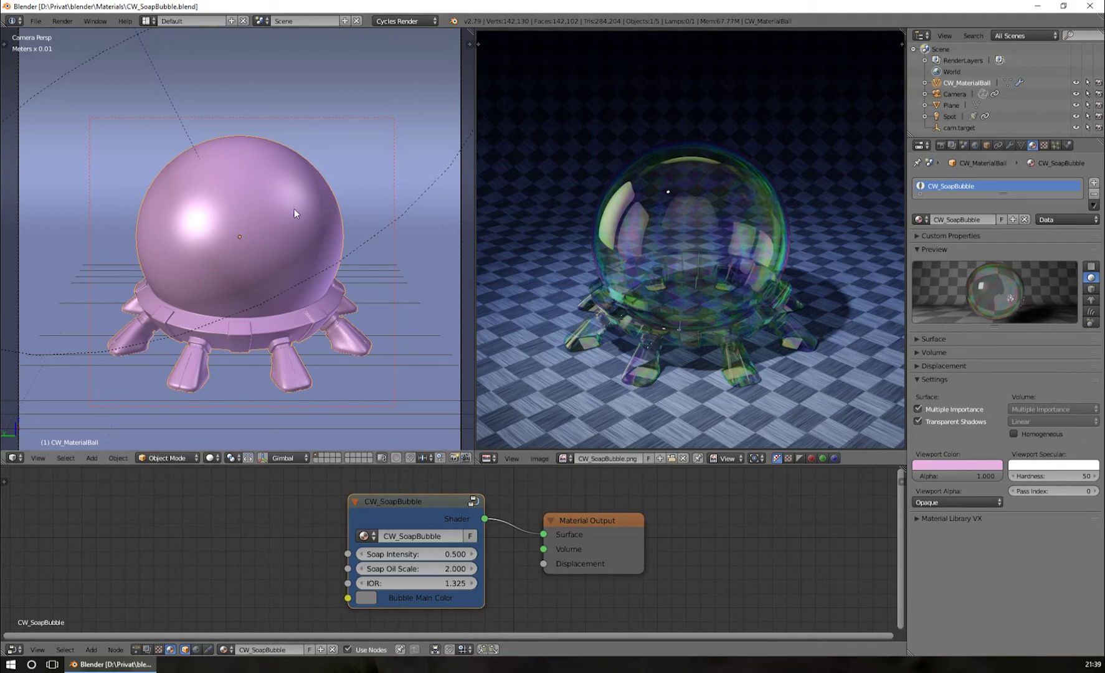
{"action": "key", "text": "shift+z"}
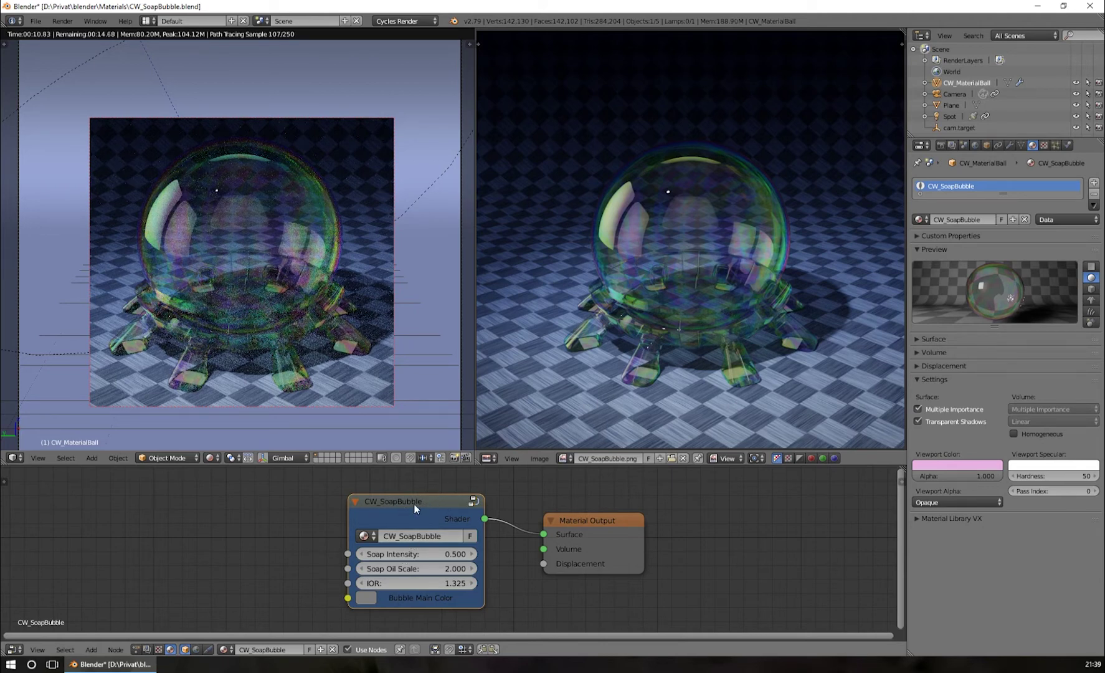
Open the CW_SoapBubble node group, examine its texture, color and shader nodes, and return to the top-level material.
{"action": "key", "text": "Tab"}
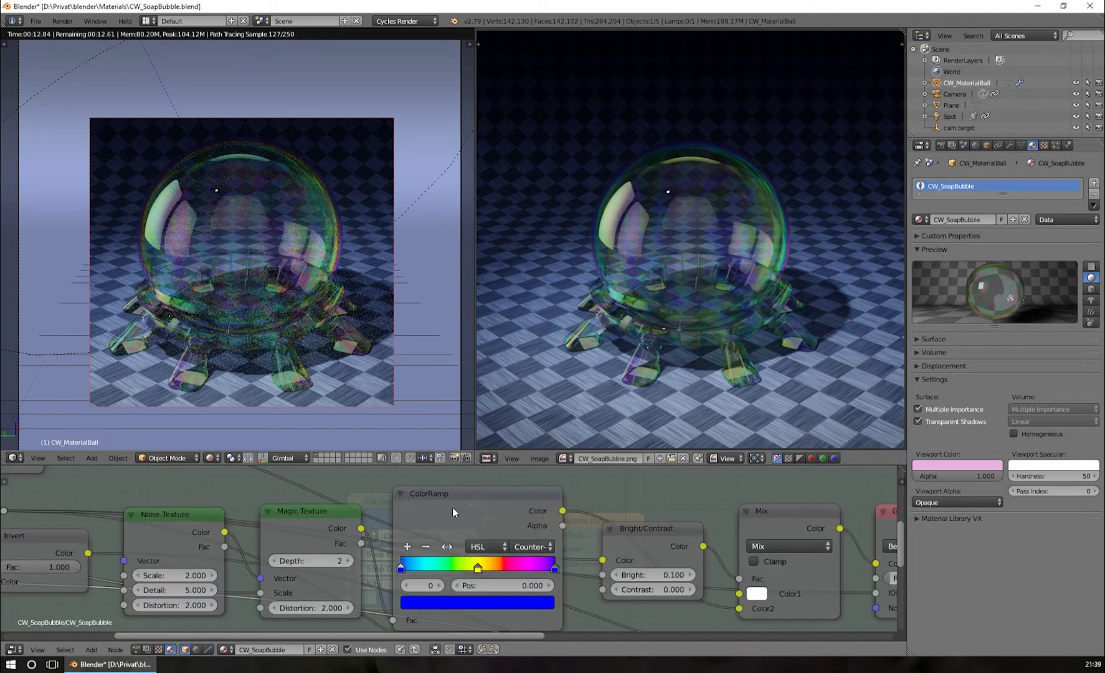
{"action": "scroll", "coordinate": [452, 507], "scroll_direction": "down", "scroll_amount": 2}
{"action": "scroll", "coordinate": [452, 507], "scroll_direction": "down", "scroll_amount": 5}
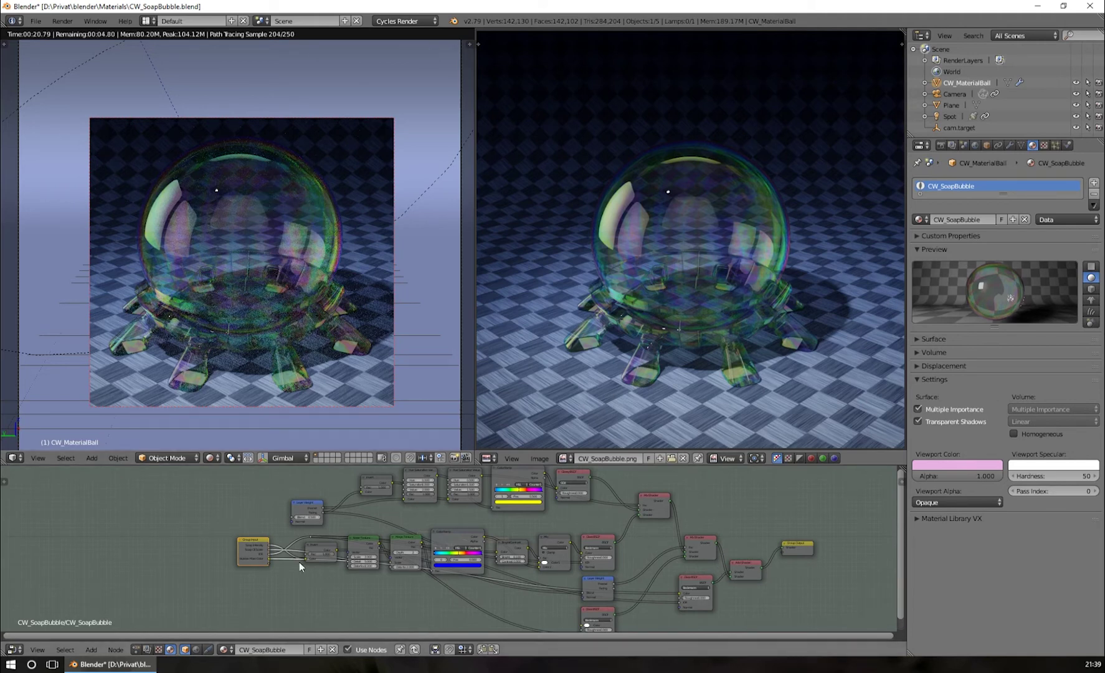
{"action": "scroll", "coordinate": [256, 552], "scroll_direction": "up", "scroll_amount": 2}
{"action": "scroll", "coordinate": [349, 561], "scroll_direction": "up", "scroll_amount": 3}
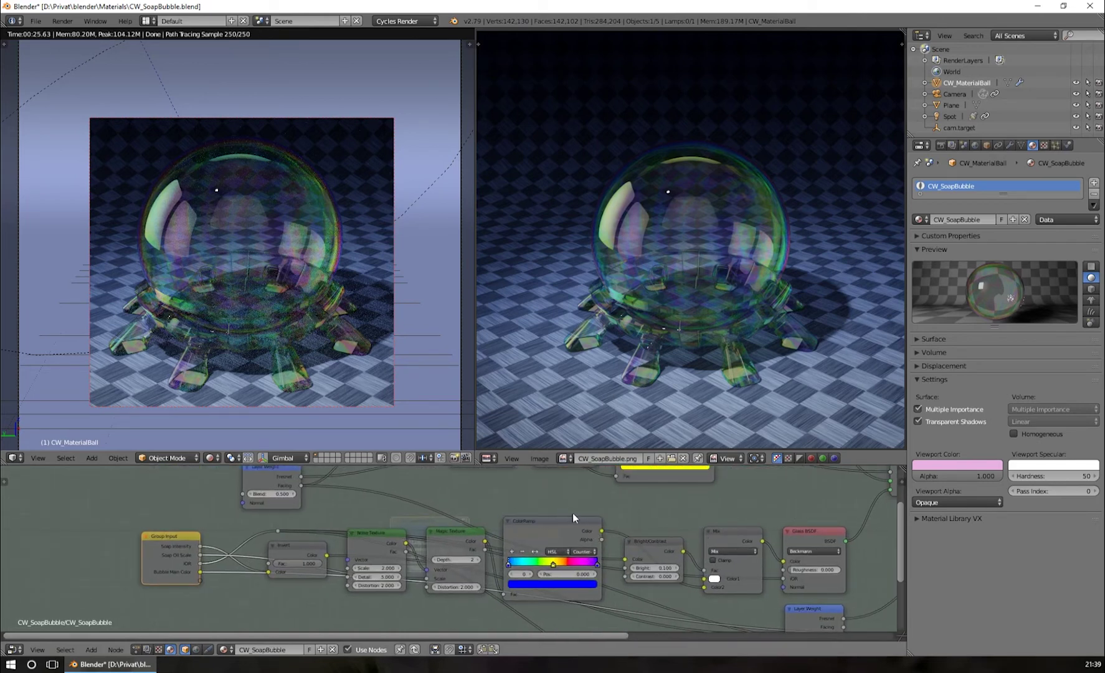
{"action": "scroll", "coordinate": [563, 504], "scroll_direction": "up", "scroll_amount": 1}
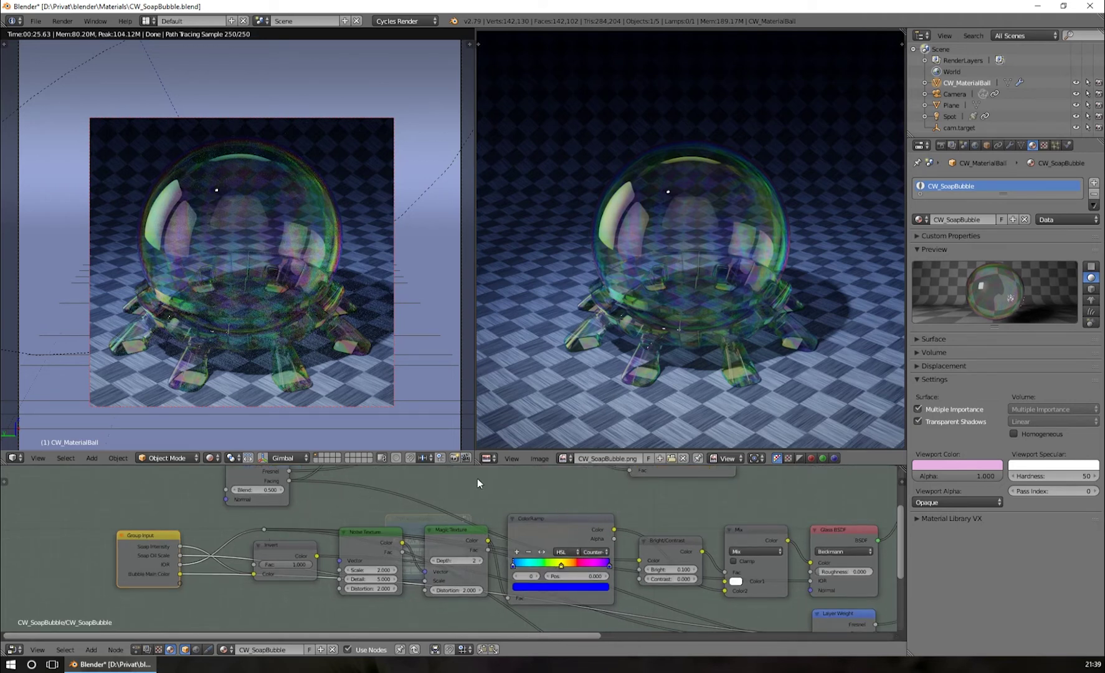
{"action": "middle_click_drag", "start_coordinate": [479, 483], "coordinate": [565, 490]}
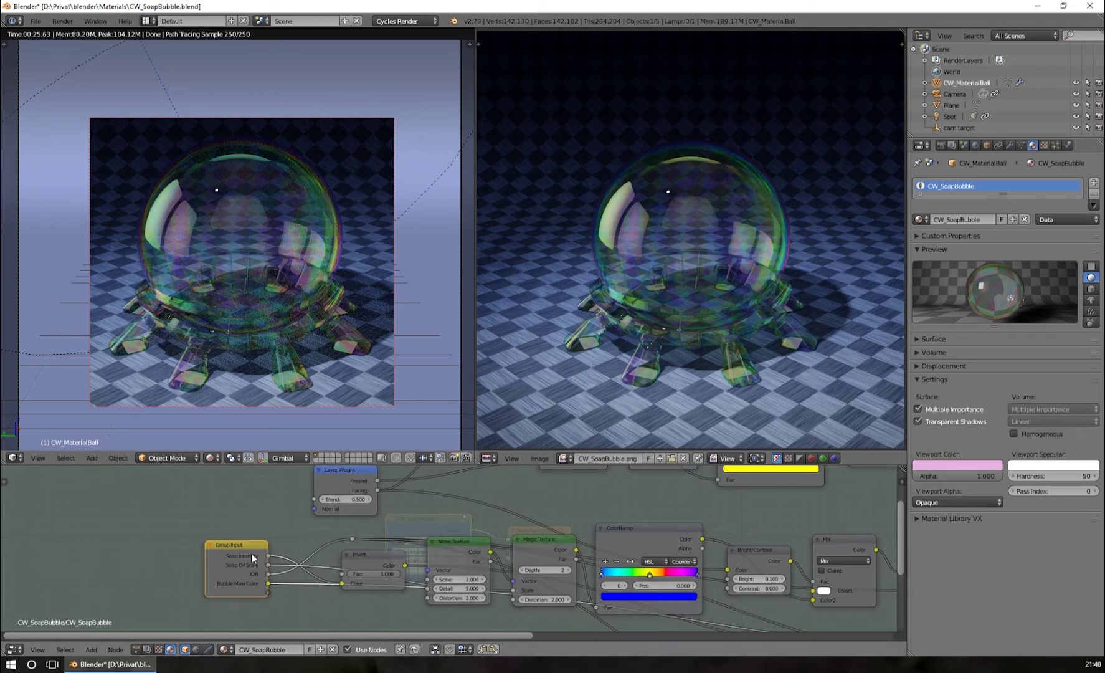
{"action": "key", "text": "Tab"}
{"action": "scroll", "coordinate": [406, 541], "scroll_direction": "up", "scroll_amount": 1}
{"action": "scroll", "coordinate": [405, 542], "scroll_direction": "up", "scroll_amount": 1}
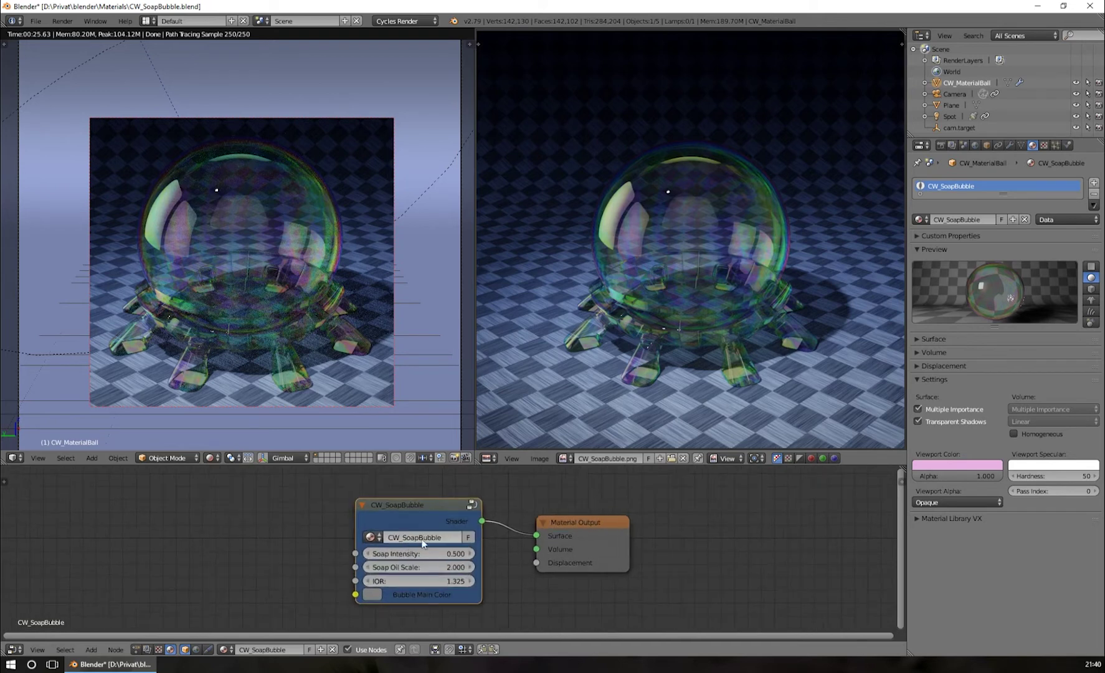
{"action": "middle_click_drag", "start_coordinate": [527, 493], "coordinate": [509, 491]}
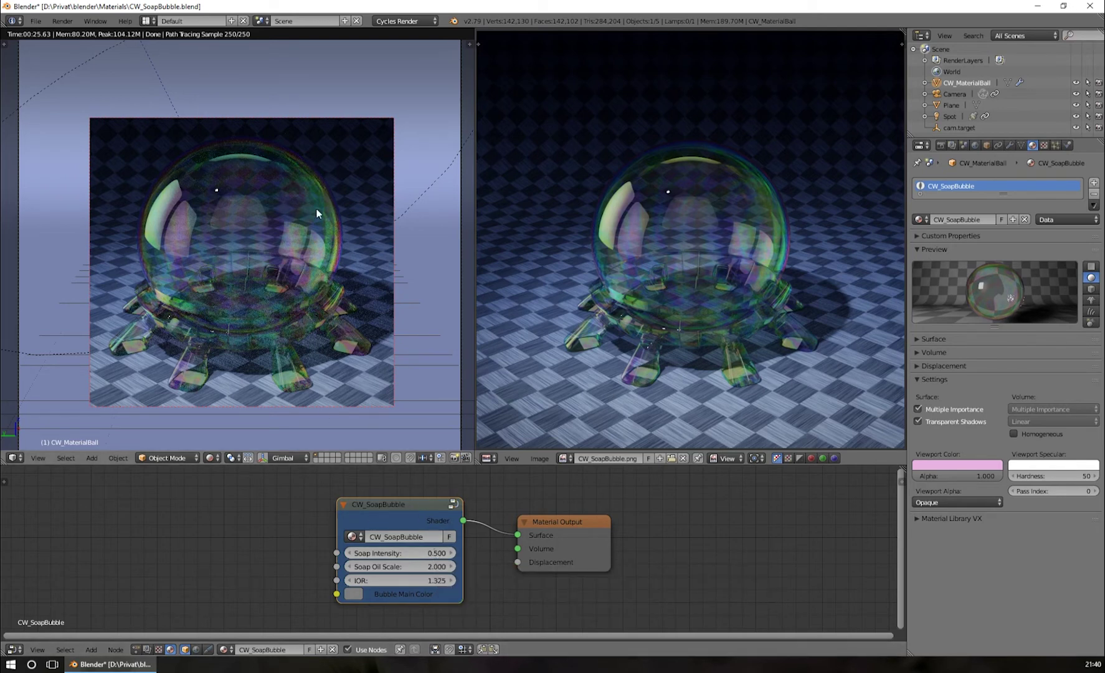
Set the CW_SoapBubble node's Soap Intensity to 0.
{"action": "left_click", "coordinate": [429, 553]}
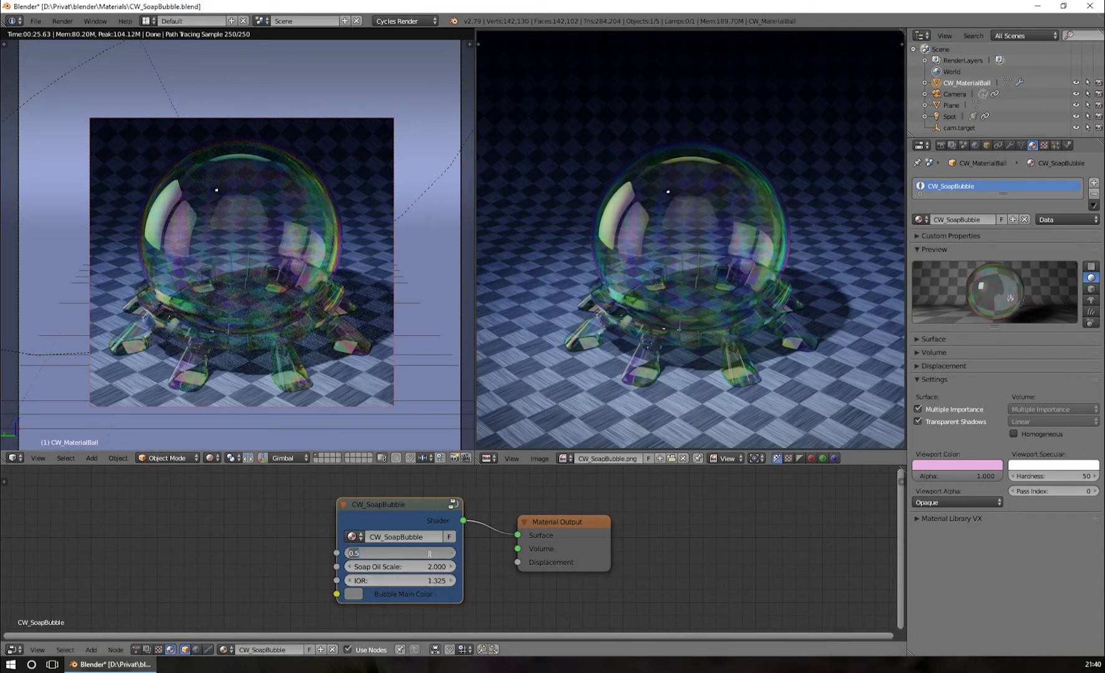
{"action": "type", "text": "0"}
{"action": "key", "text": "Return"}
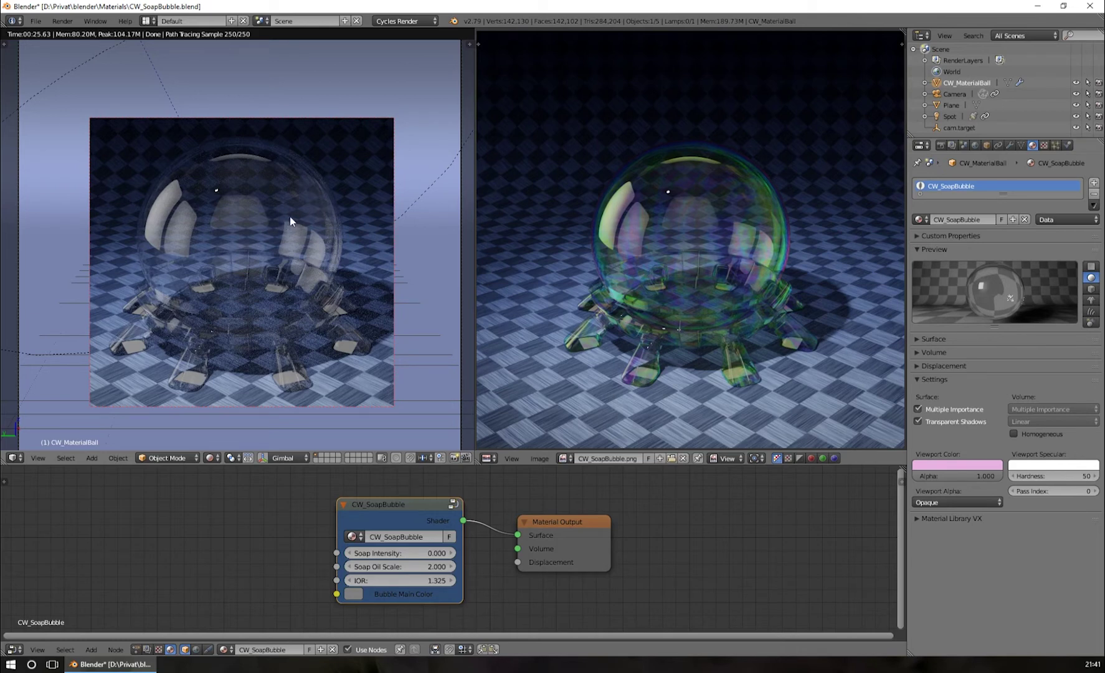
Collapse the material ball's Subsurf modifier settings and turn off the Solidify modifier's viewport display.
{"action": "left_click", "coordinate": [1010, 145]}
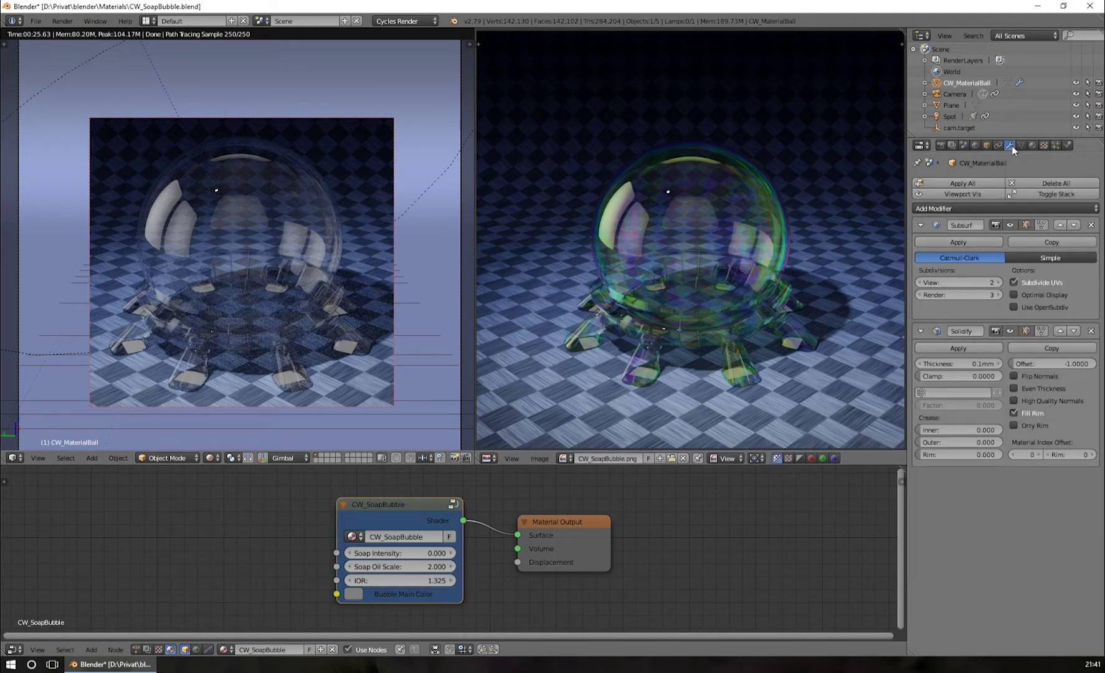
{"action": "left_click", "coordinate": [921, 225]}
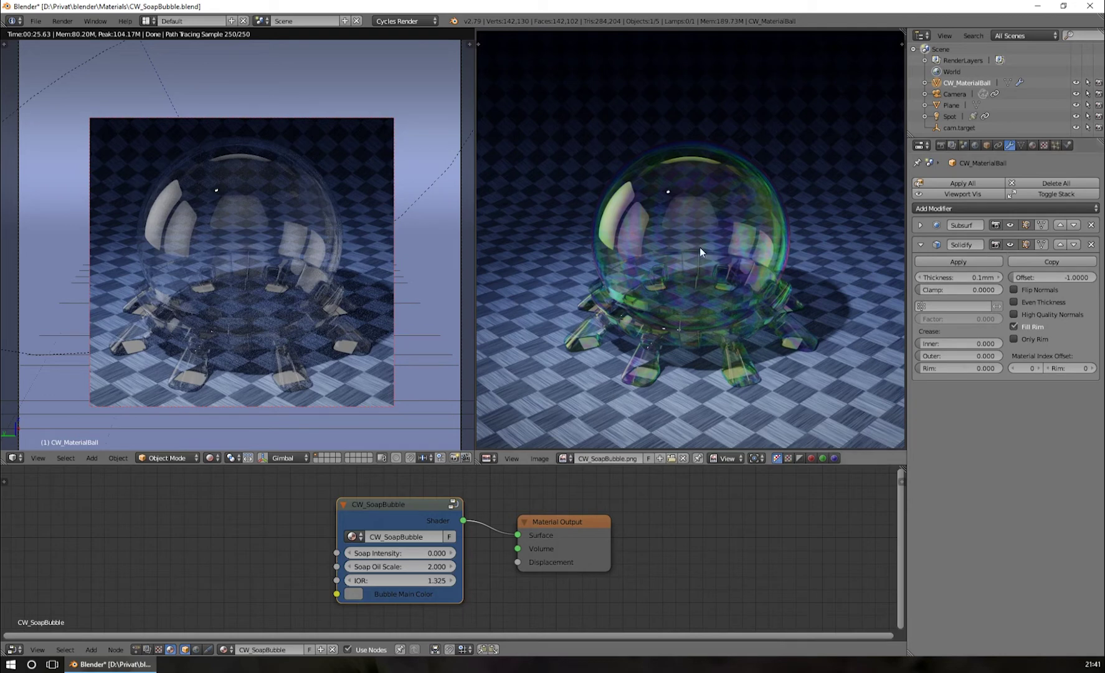
{"action": "left_click", "coordinate": [1010, 245]}
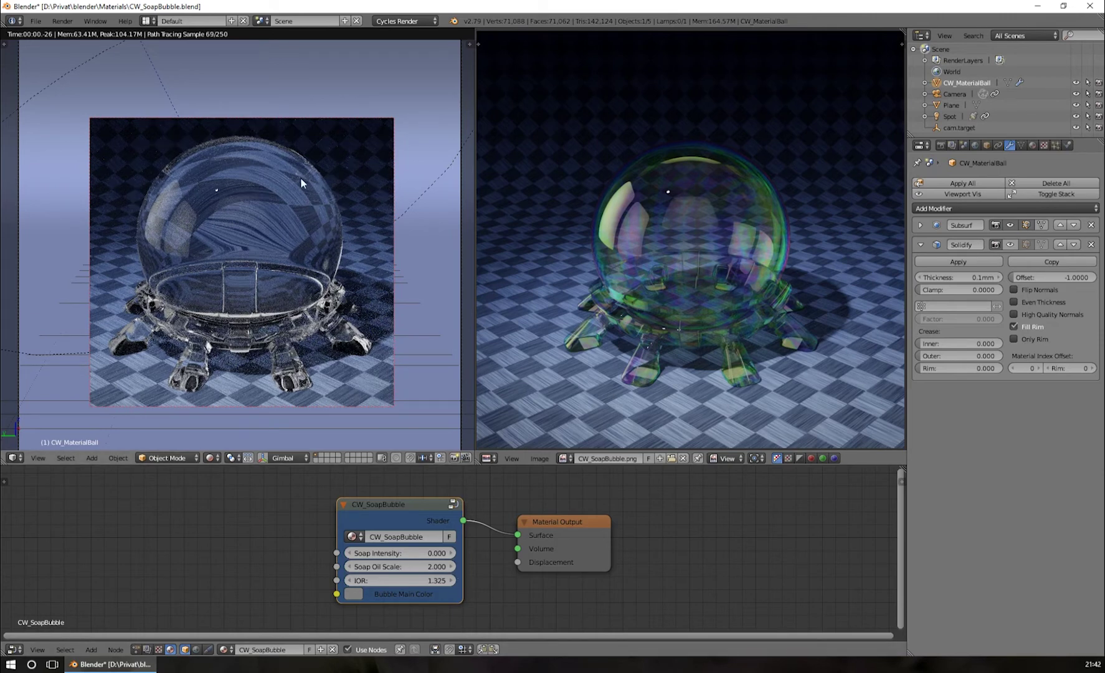
Set the CW_SoapBubble node's IOR to 1.5.
{"action": "left_click", "coordinate": [436, 583]}
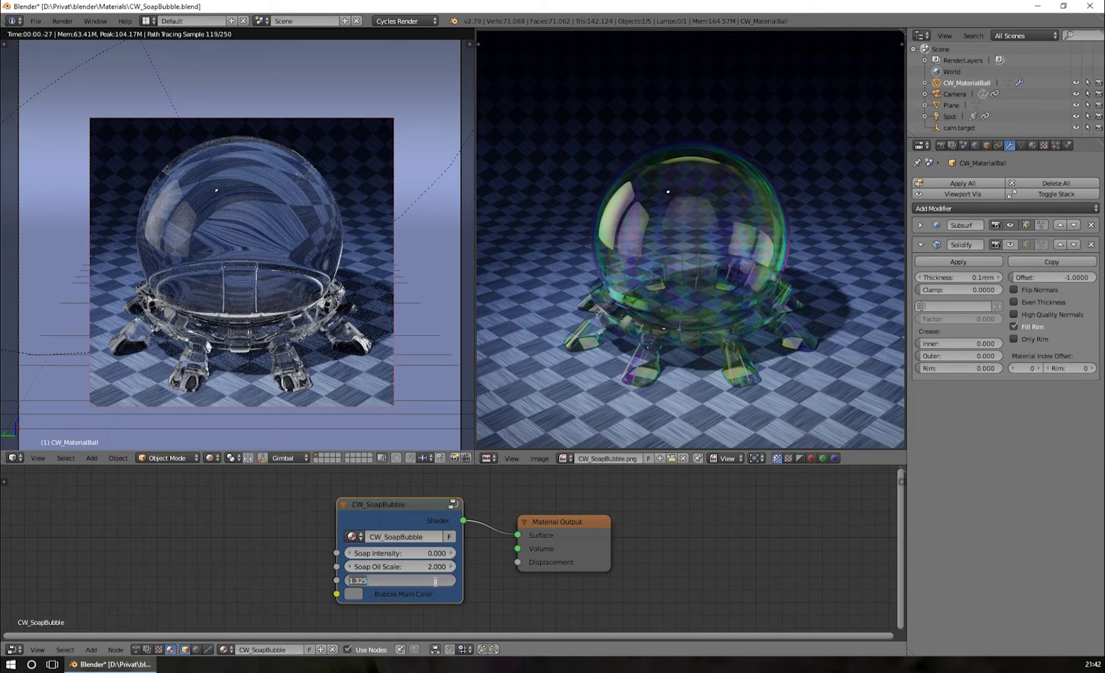
{"action": "type", "text": "1."}
{"action": "key", "text": "Return"}
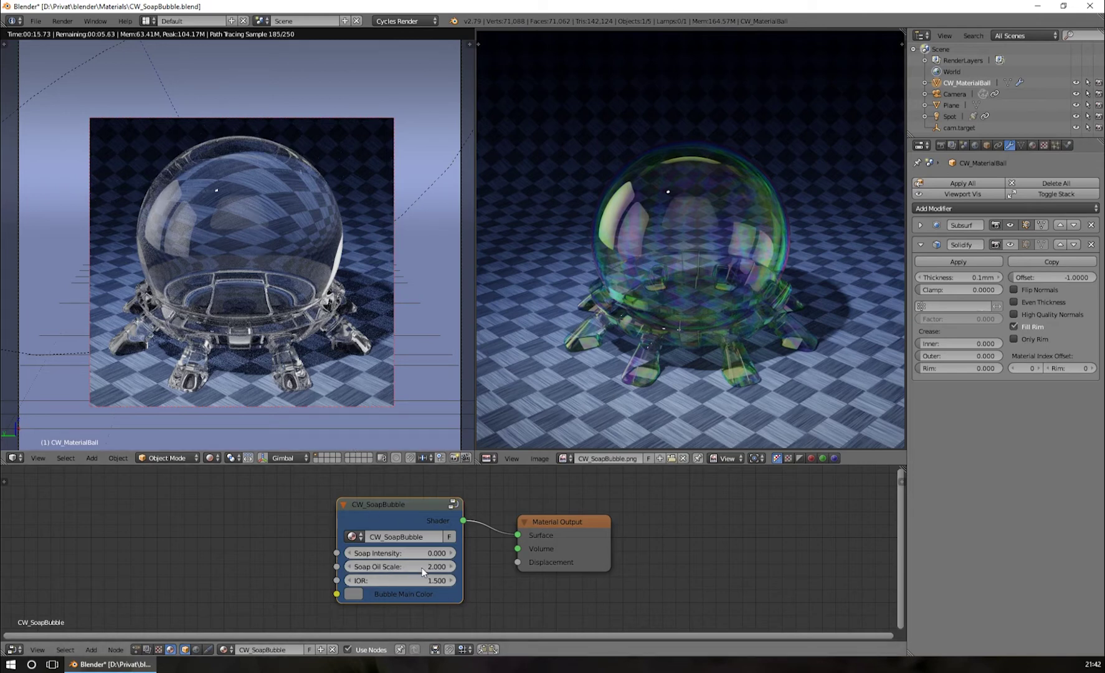
Set the CW_SoapBubble node's Soap Intensity to 0.1.
{"action": "left_click", "coordinate": [382, 556]}
{"action": "key", "text": "BackSpace"}
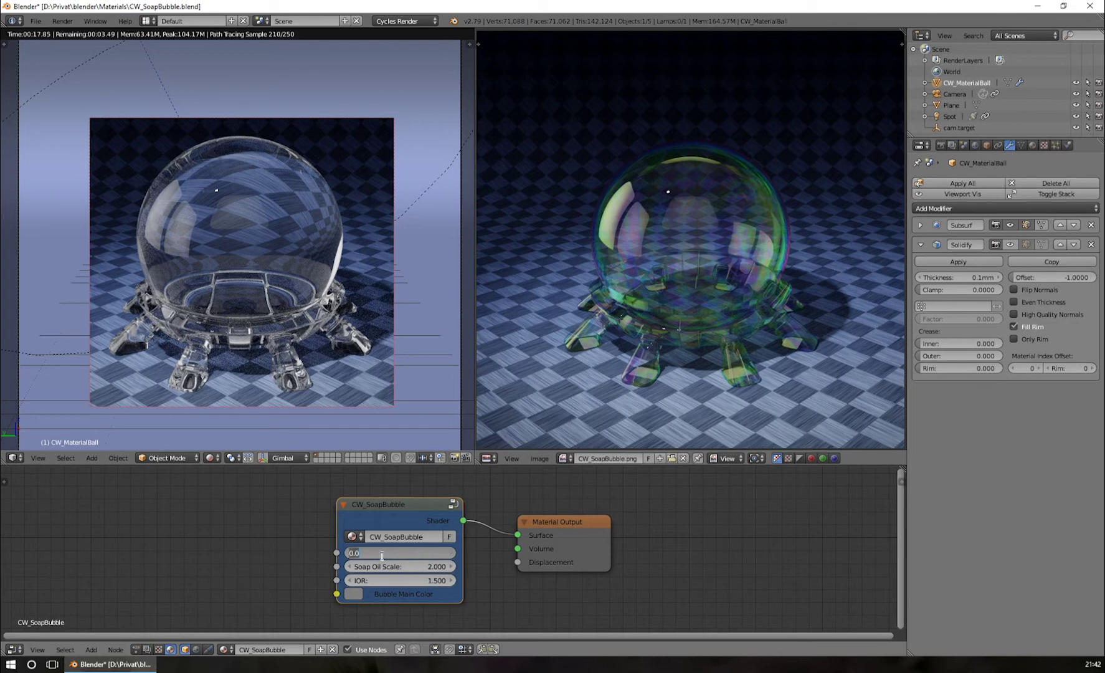
{"action": "type", "text": "0.1"}
{"action": "key", "text": "Return"}
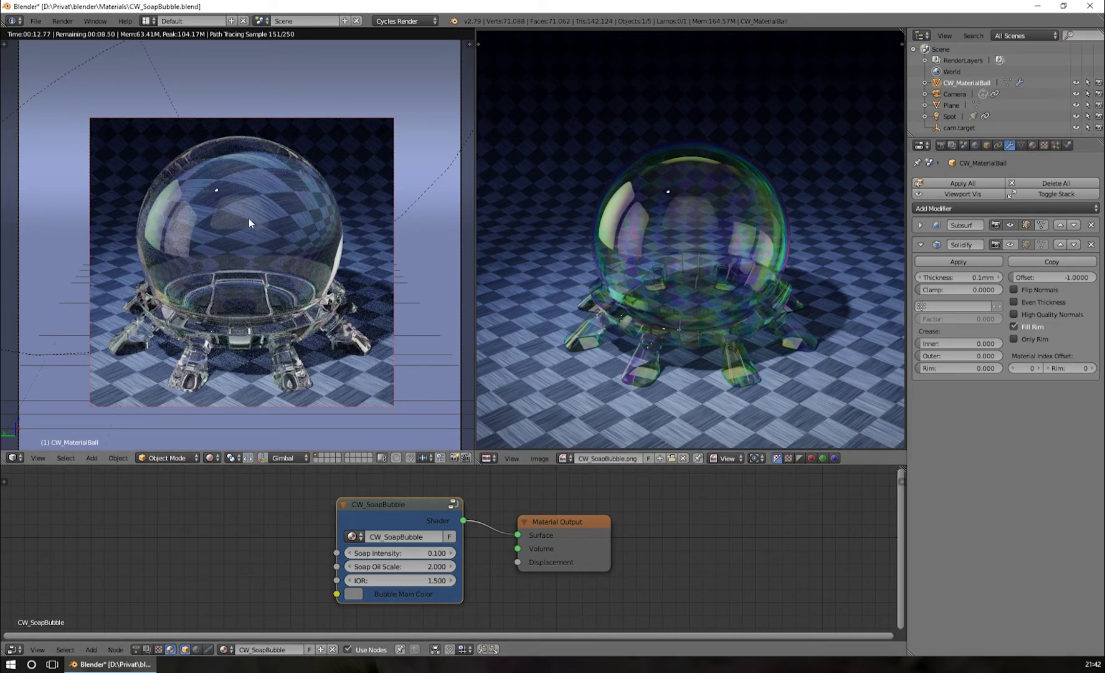
Turn the Solidify modifier's viewport display back on for the material ball.
{"action": "left_click", "coordinate": [1010, 245]}
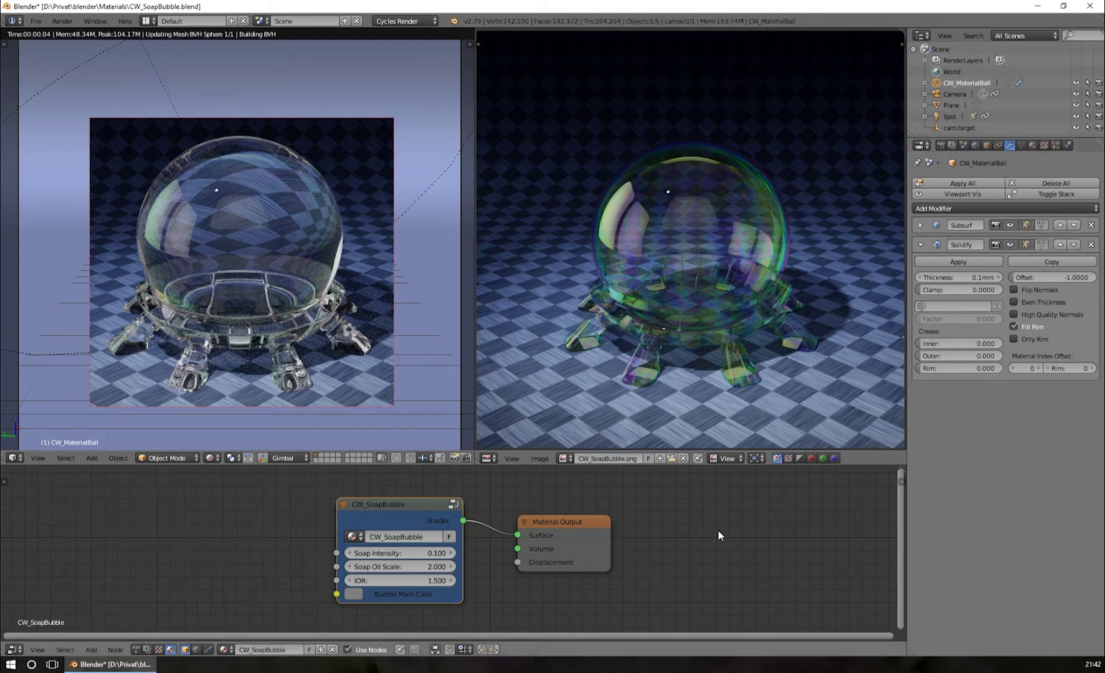
{"action": "left_click", "coordinate": [431, 567]}
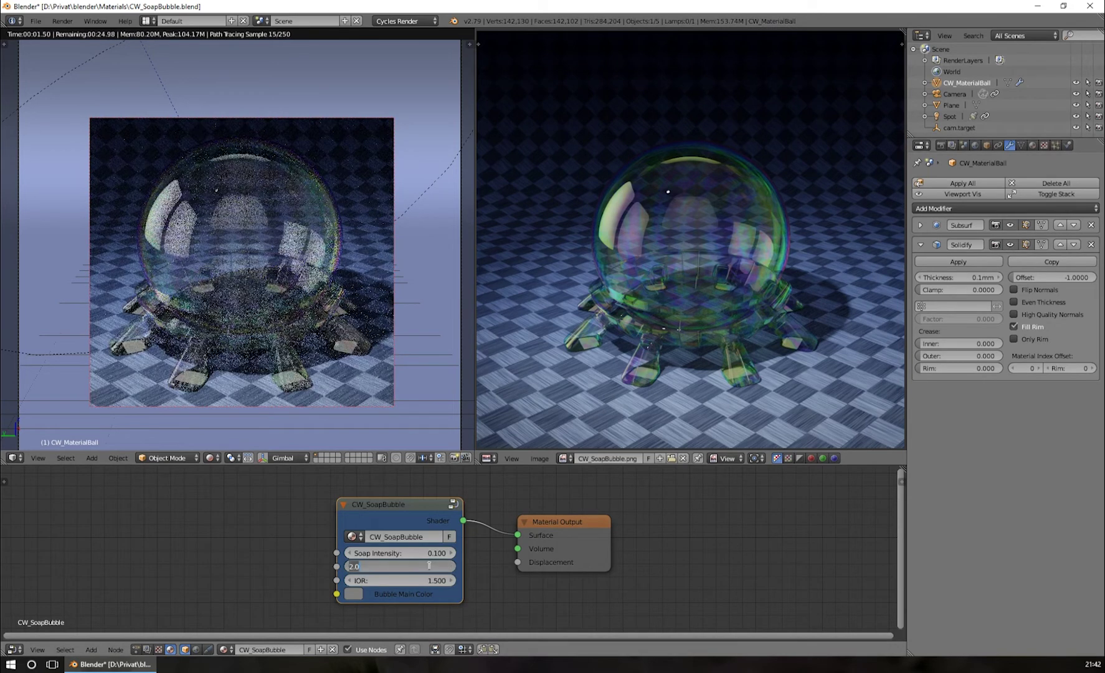
{"action": "key", "text": "Return"}
Set the CW_SoapBubble node's Soap Intensity to 0.5.
{"action": "left_click", "coordinate": [421, 553]}
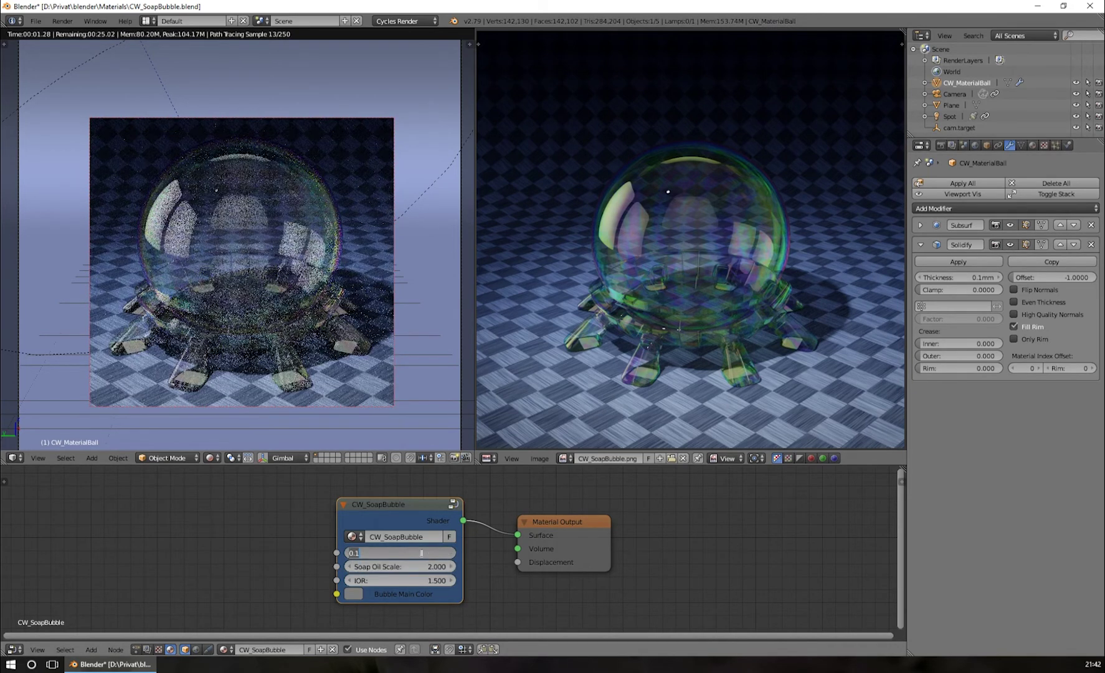
{"action": "type", "text": "0.5"}
{"action": "key", "text": "Return"}
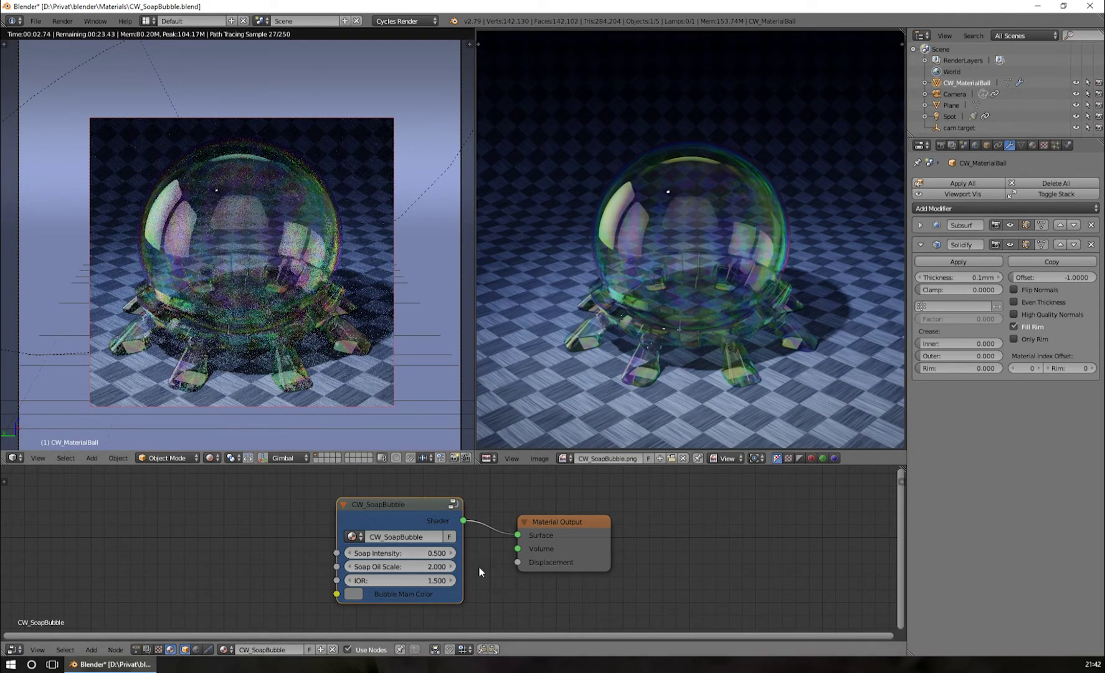
Raise the Soap Intensity on the CW_SoapBubble node to 1.
{"action": "left_click", "coordinate": [409, 553]}
{"action": "type", "text": "1"}
{"action": "key", "text": "Return"}
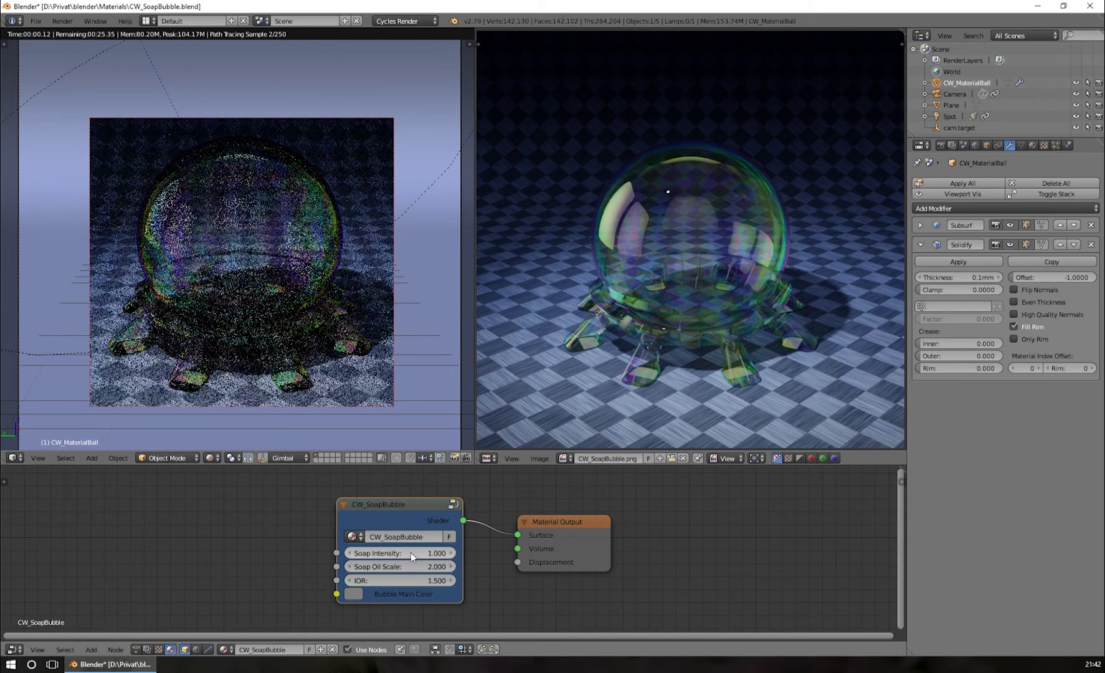
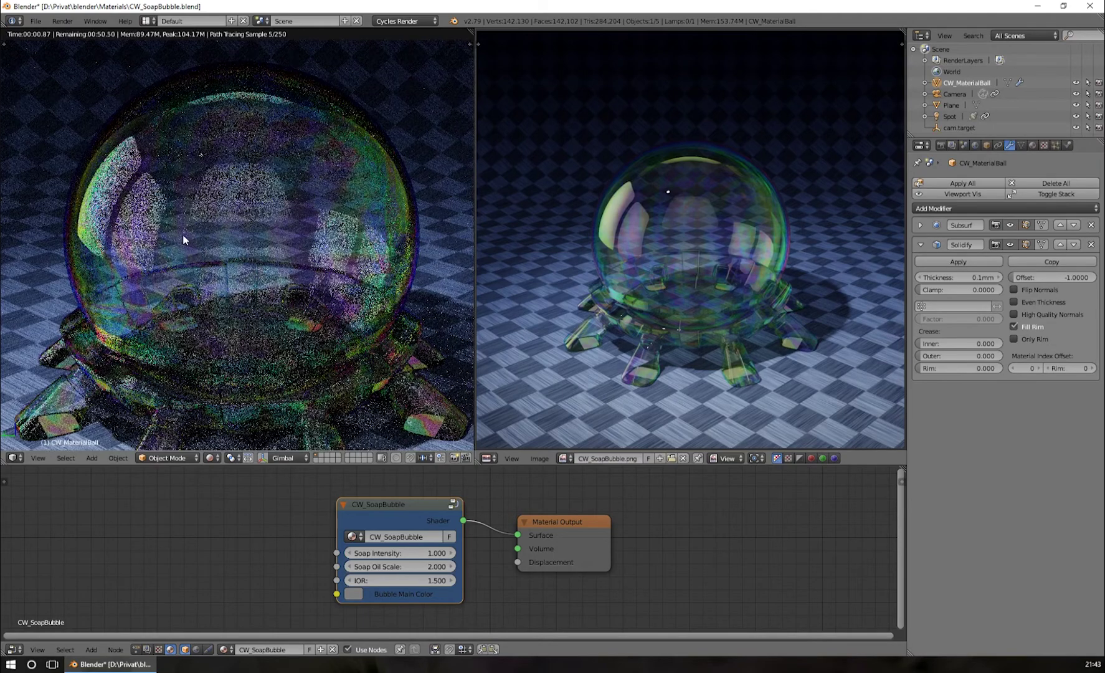
Set the CW_SoapBubble node's Soap Oil Scale to 1.
{"action": "middle_click_drag", "start_coordinate": [288, 246], "coordinate": [304, 355]}
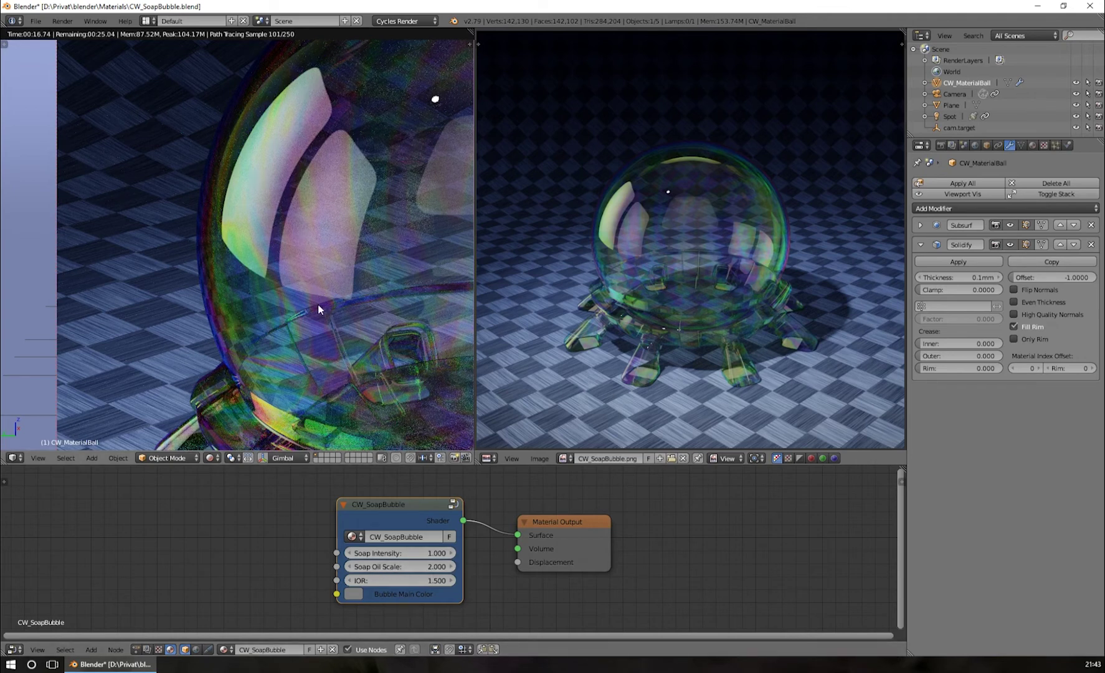
{"action": "left_click", "coordinate": [426, 567]}
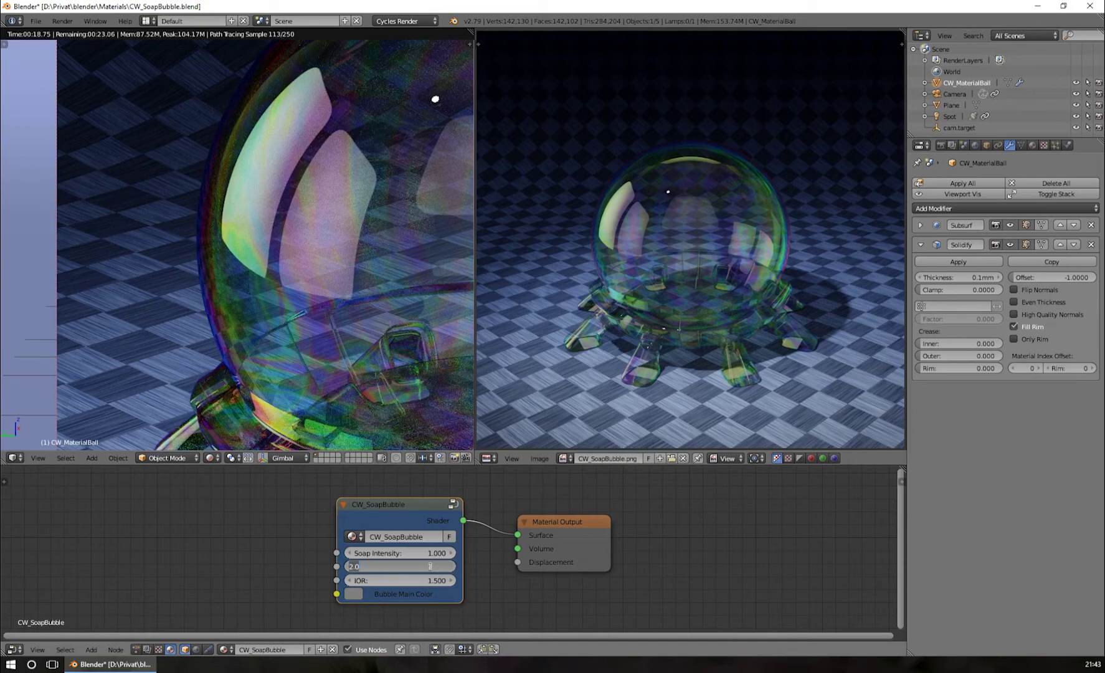
{"action": "type", "text": "1"}
{"action": "key", "text": "Return"}
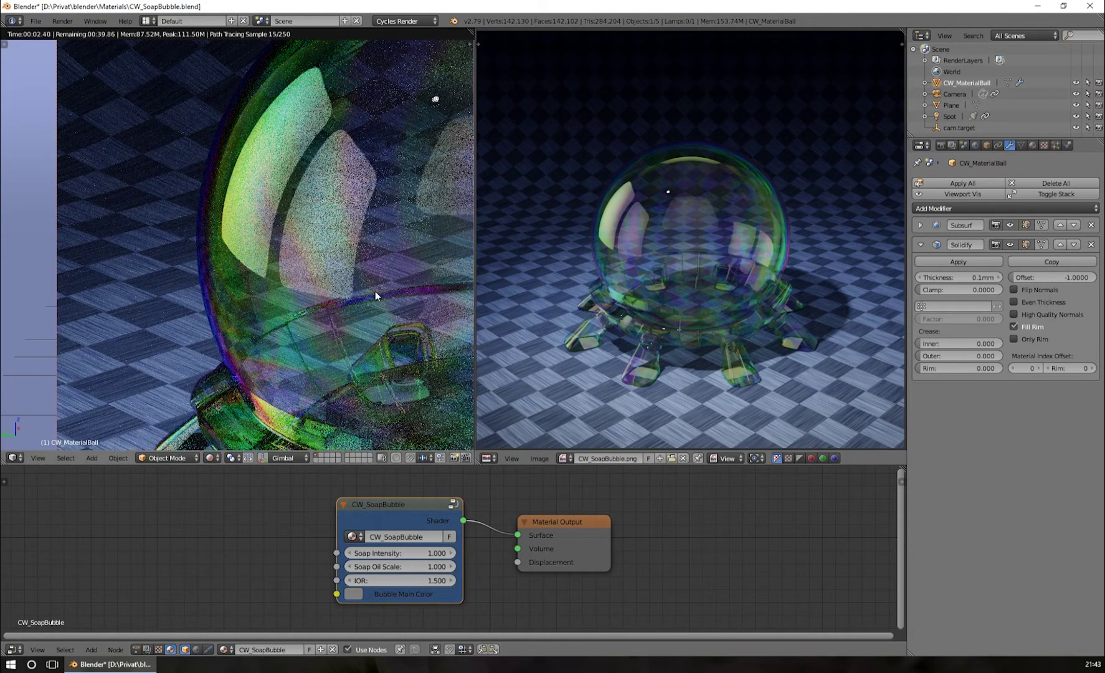
Set the CW_SoapBubble node's Soap Oil Scale to 10.
{"action": "left_click", "coordinate": [428, 565]}
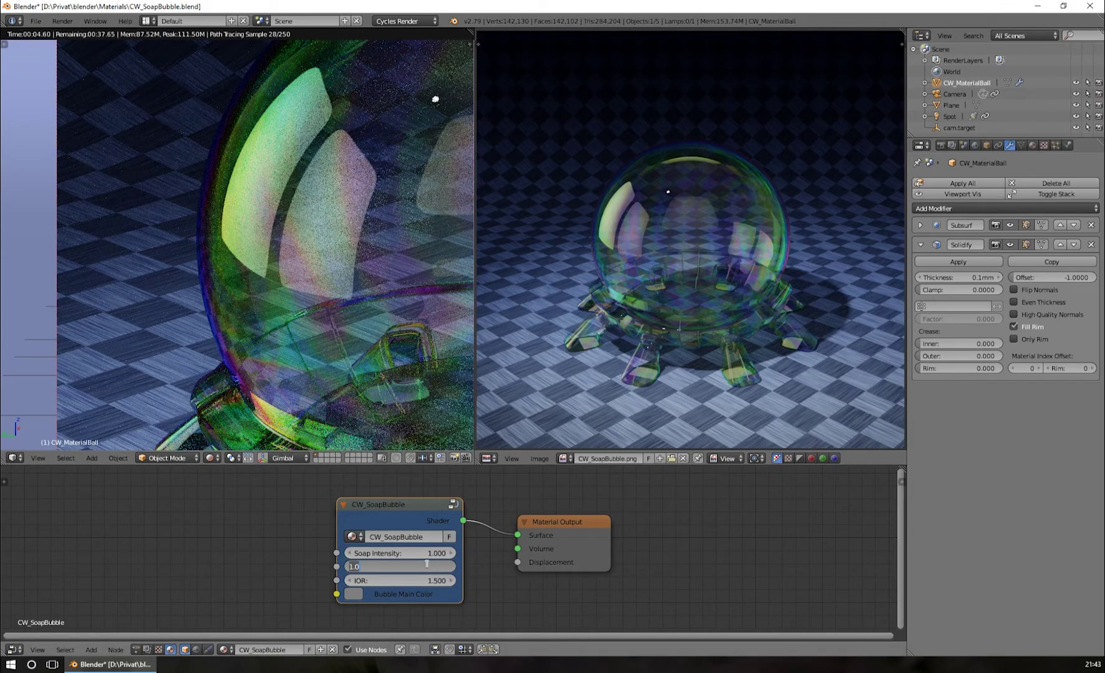
{"action": "type", "text": "10"}
{"action": "key", "text": "Return"}
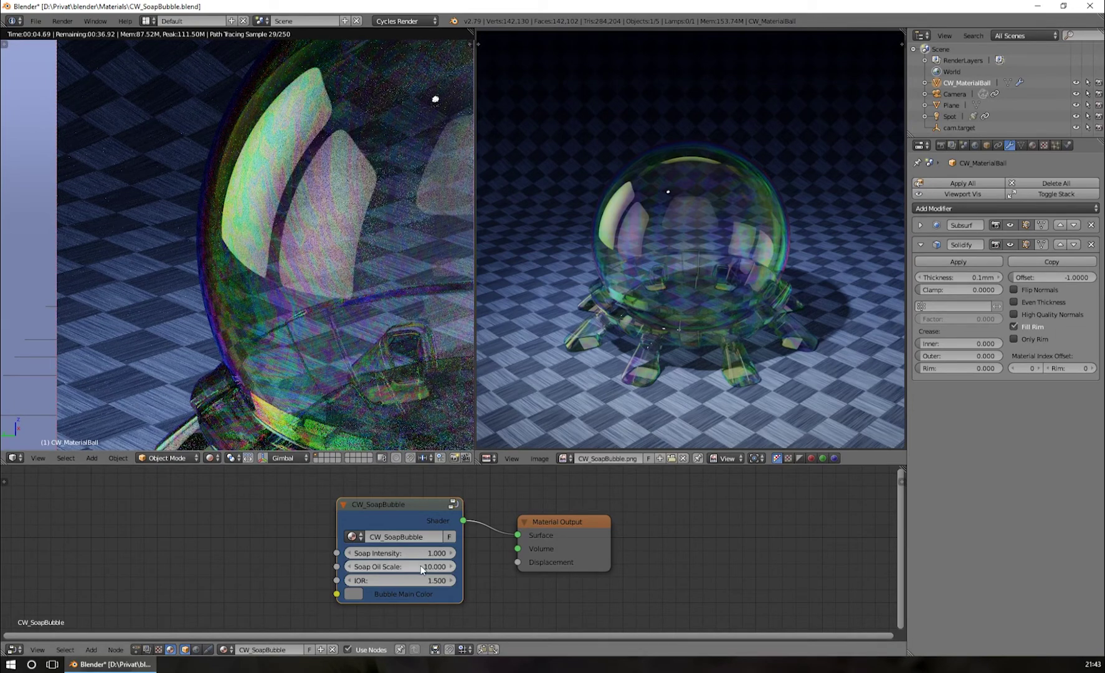
Inspect the bubble's surface up close in the rendered viewport, and set the CW_SoapBubble node's Soap Oil Scale to 2.
{"action": "scroll", "coordinate": [390, 324], "scroll_direction": "down", "scroll_amount": 3}
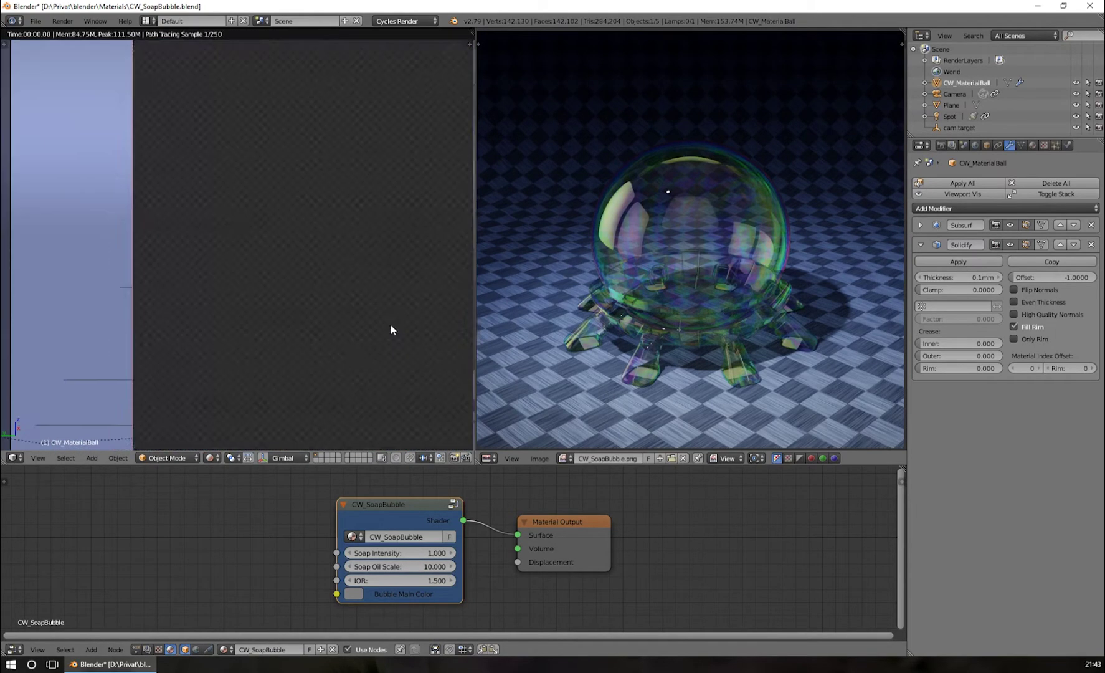
{"action": "scroll", "coordinate": [282, 246], "scroll_direction": "up", "scroll_amount": 3}
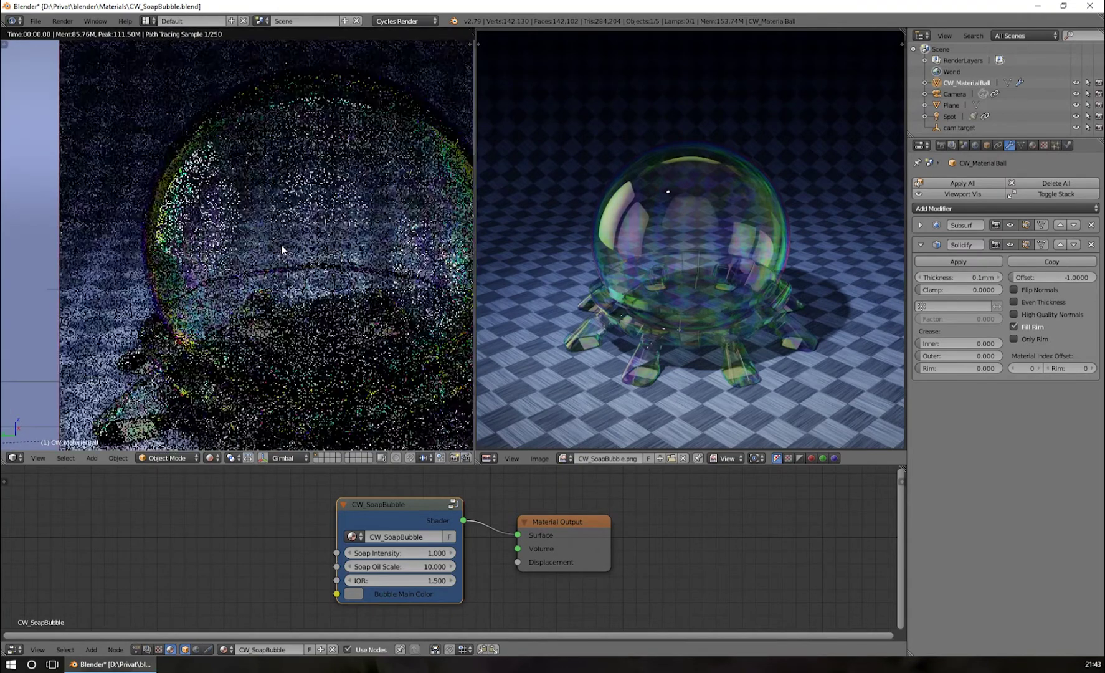
{"action": "scroll", "coordinate": [226, 252], "scroll_direction": "up", "scroll_amount": 2}
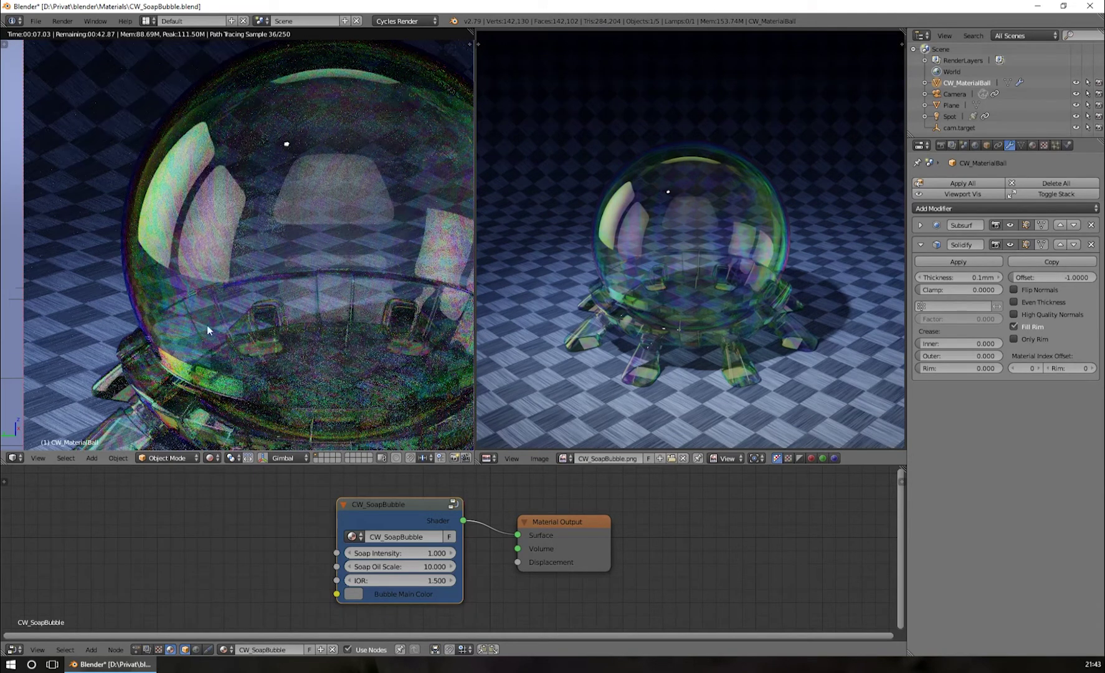
{"action": "left_click", "coordinate": [401, 566]}
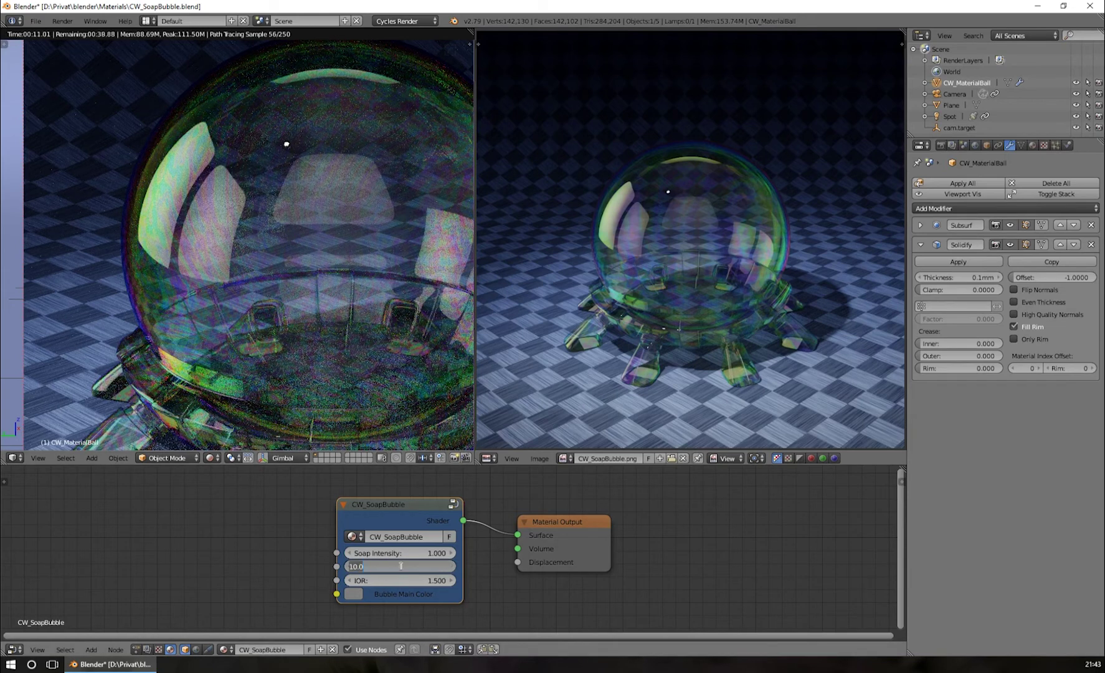
{"action": "type", "text": "2"}
{"action": "key", "text": "Return"}
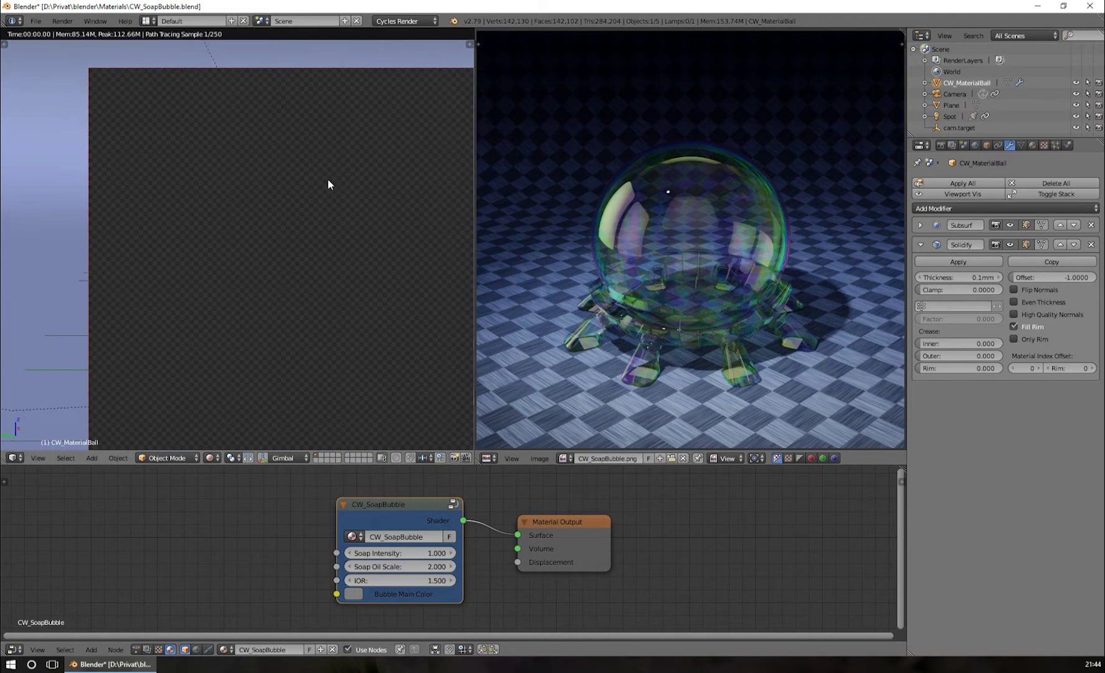
Bring the whole material ball into view and lower the CW_SoapBubble node's Soap Intensity to 0.5.
{"action": "scroll", "coordinate": [318, 246], "scroll_direction": "up", "scroll_amount": 2}
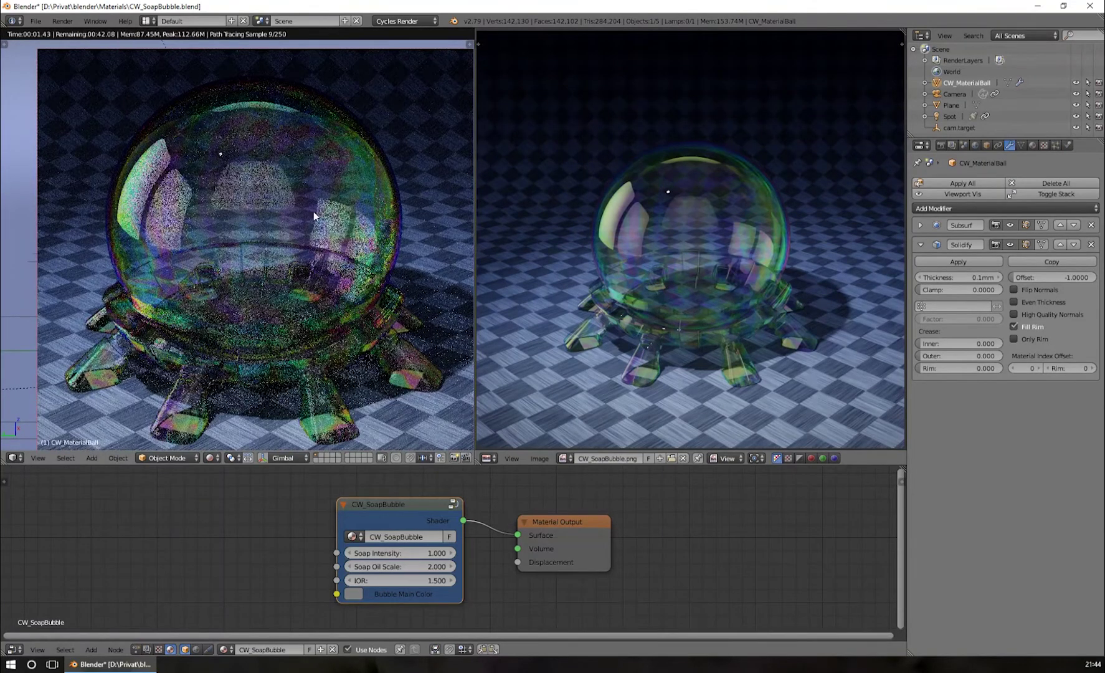
{"action": "scroll", "coordinate": [327, 233], "scroll_direction": "down", "scroll_amount": 1}
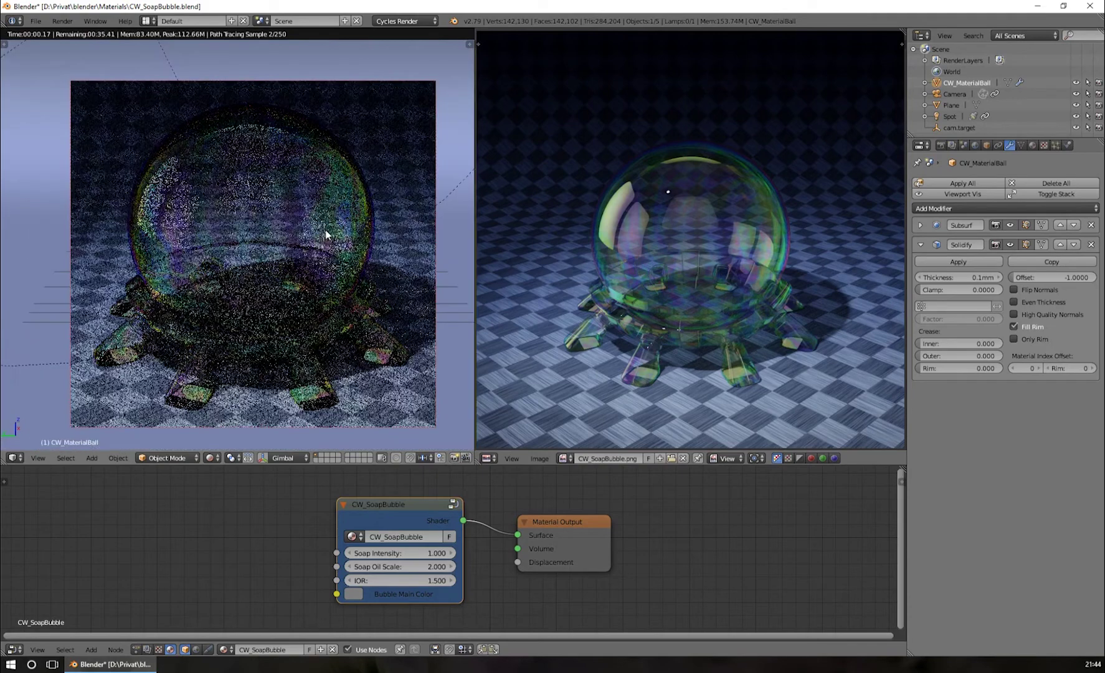
{"action": "scroll", "coordinate": [329, 240], "scroll_direction": "down", "scroll_amount": 1}
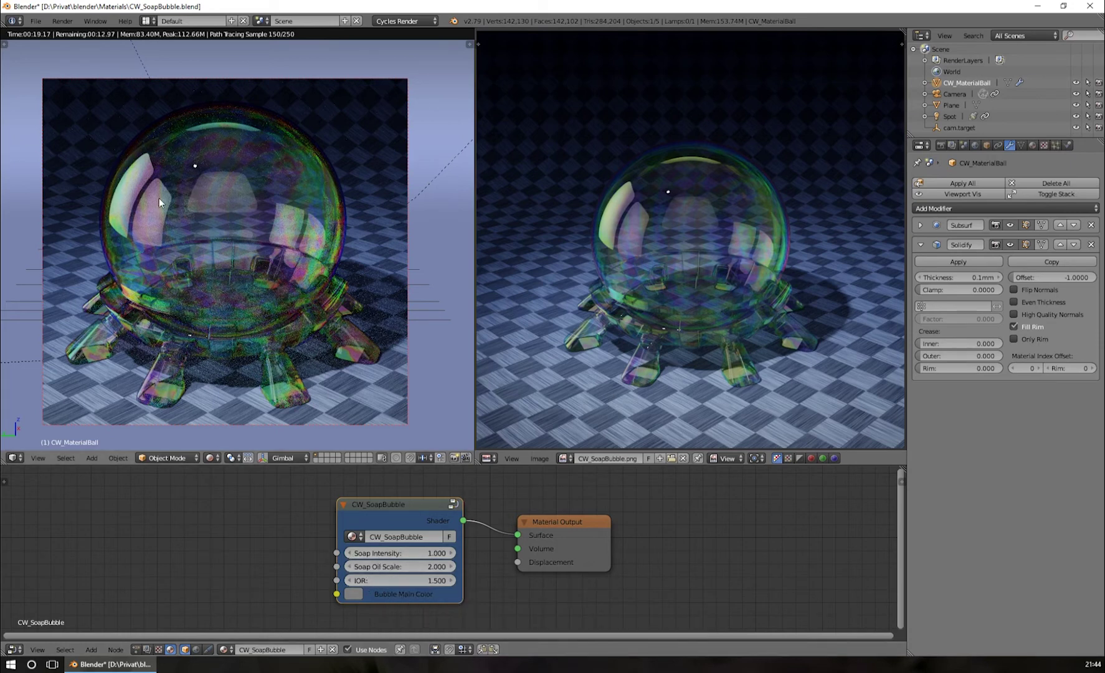
{"action": "left_click", "coordinate": [414, 553]}
{"action": "type", "text": "0.5"}
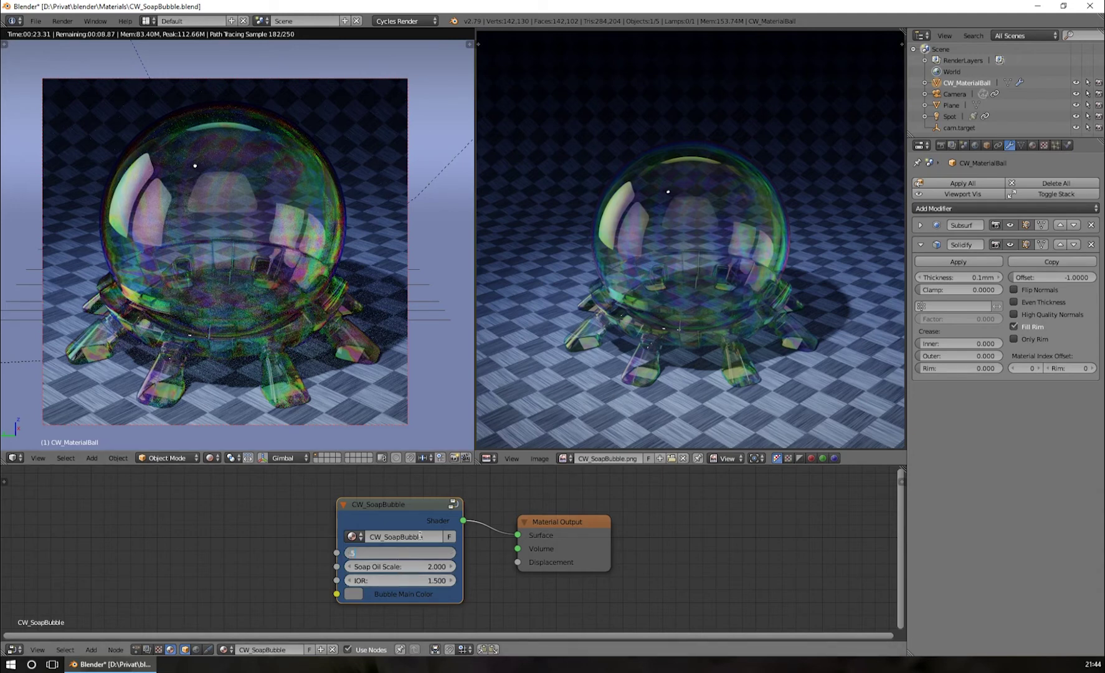
{"action": "key", "text": "Return"}
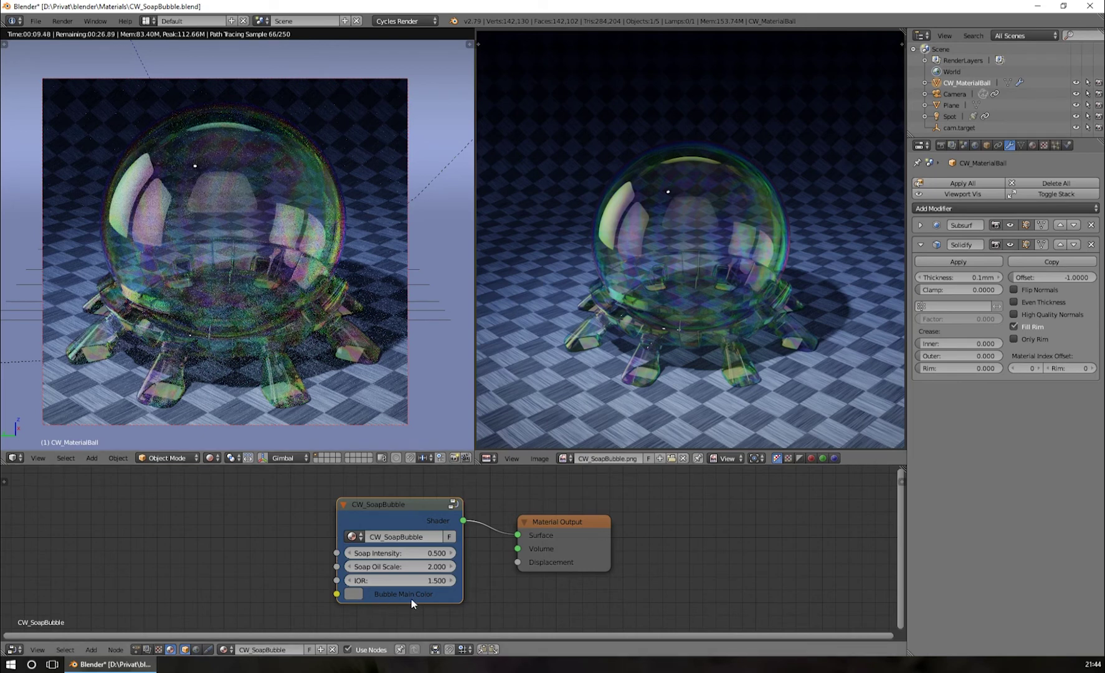
Try black and white as the CW_SoapBubble node's Bubble Main Color.
{"action": "left_click", "coordinate": [351, 594]}
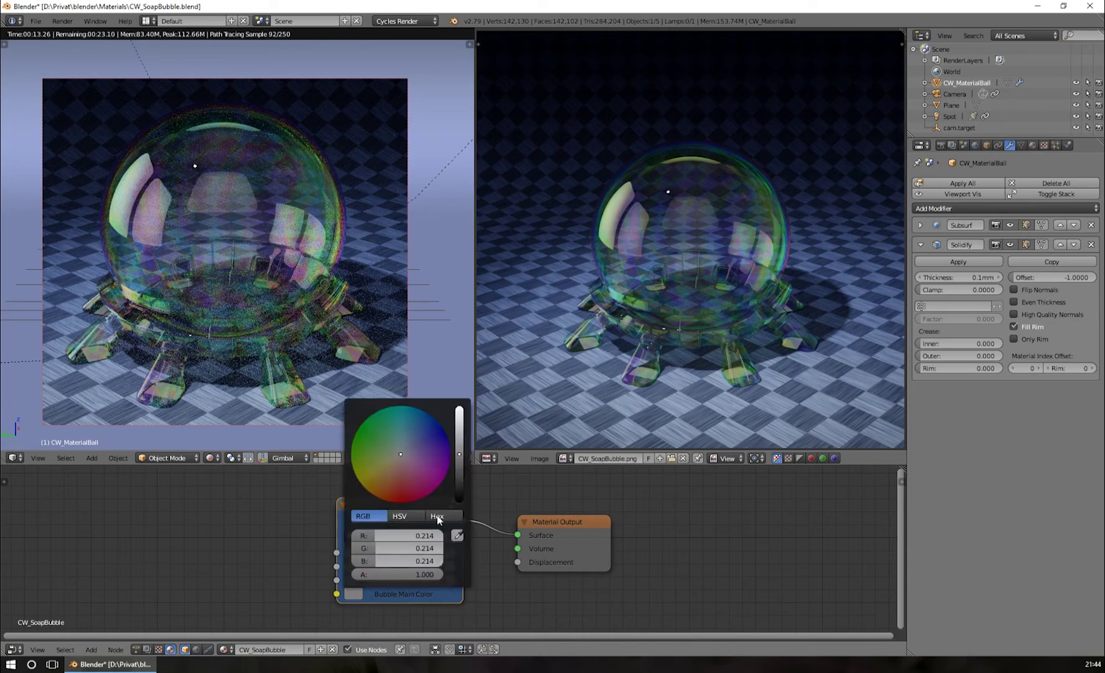
{"action": "left_click", "coordinate": [458, 499]}
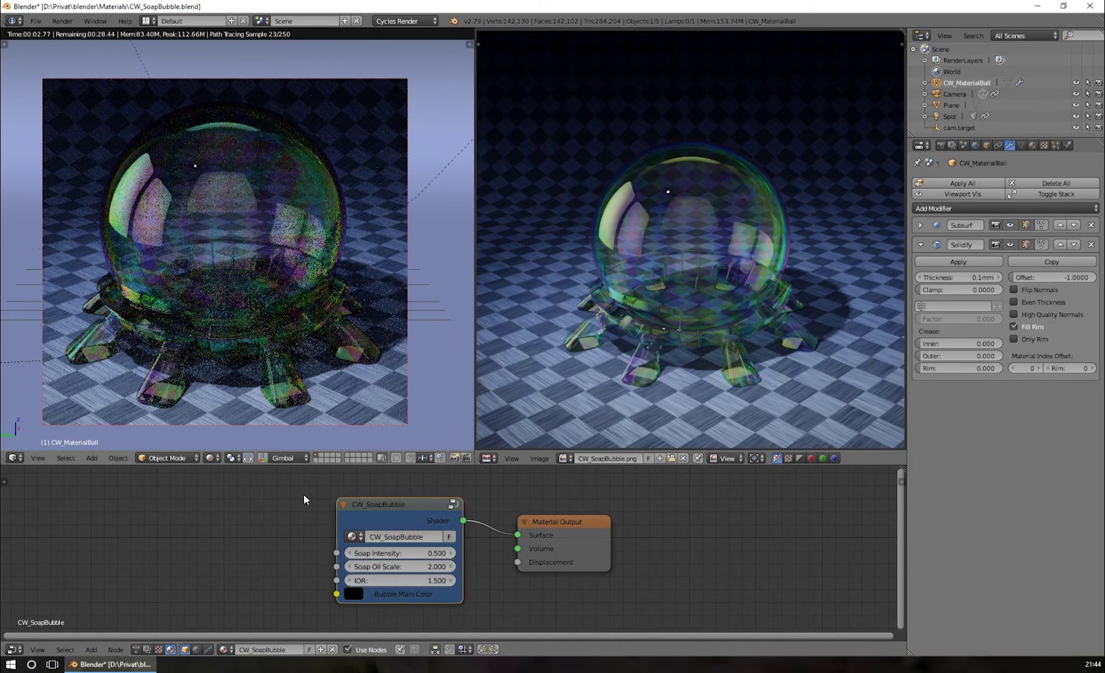
{"action": "left_click", "coordinate": [354, 593]}
{"action": "left_click_drag", "start_coordinate": [460, 433], "coordinate": [460, 405]}
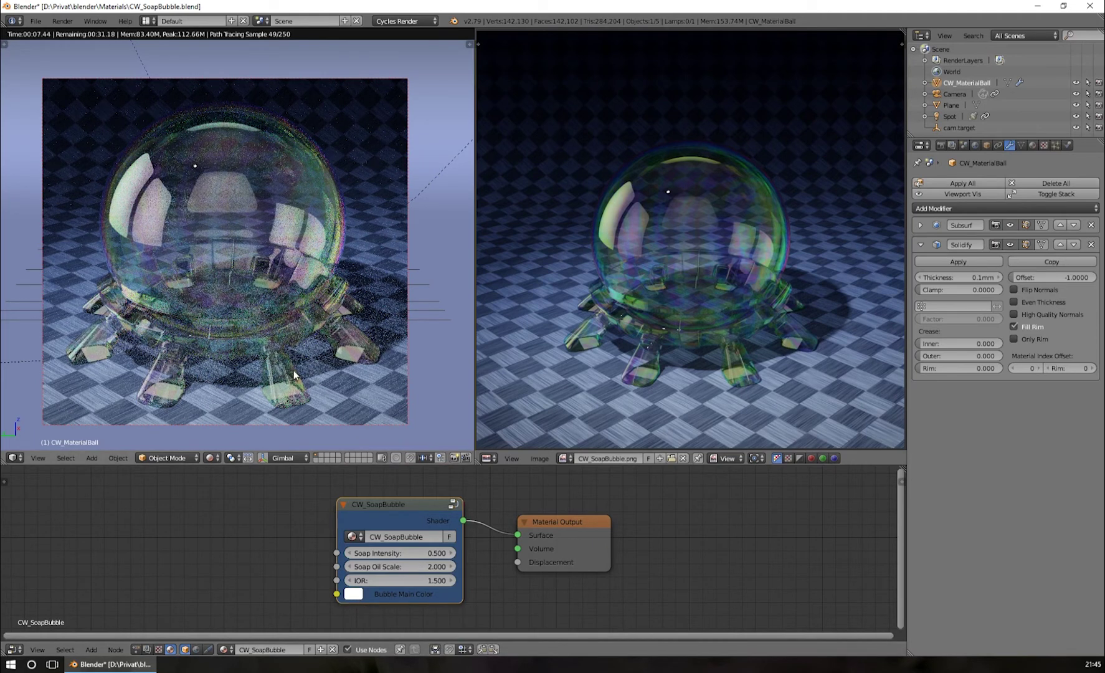
Tint the Bubble Main Color light green (R 0.596, G 1.000, B 0.579) and raise the Soap Intensity to 1.
{"action": "left_click", "coordinate": [355, 594]}
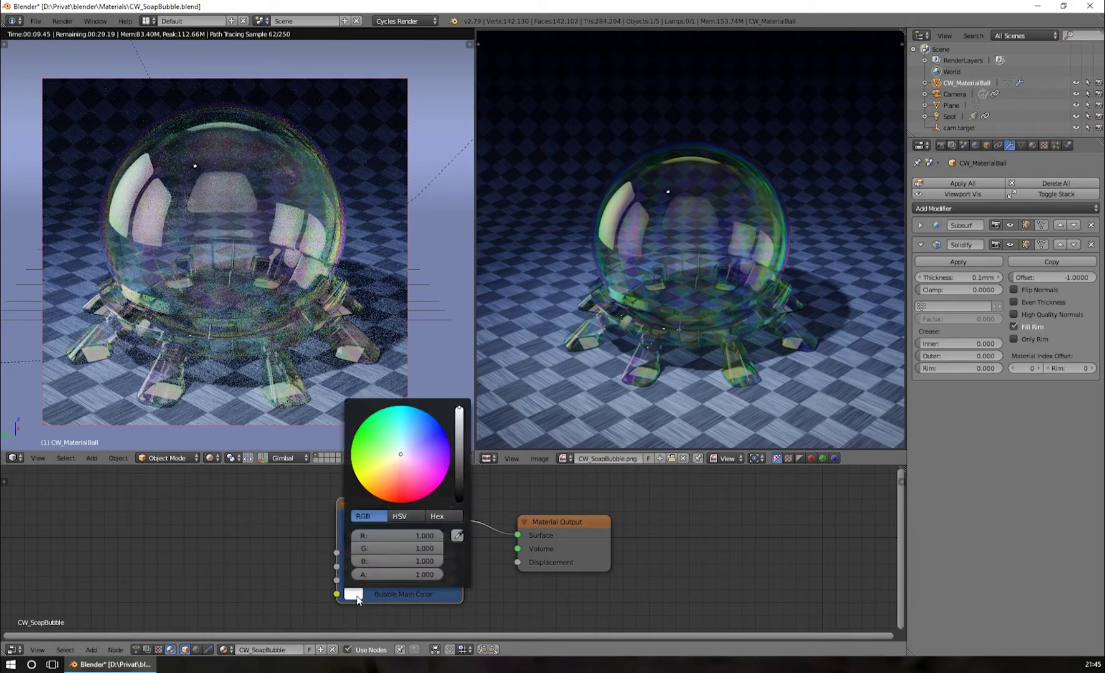
{"action": "left_click", "coordinate": [391, 450]}
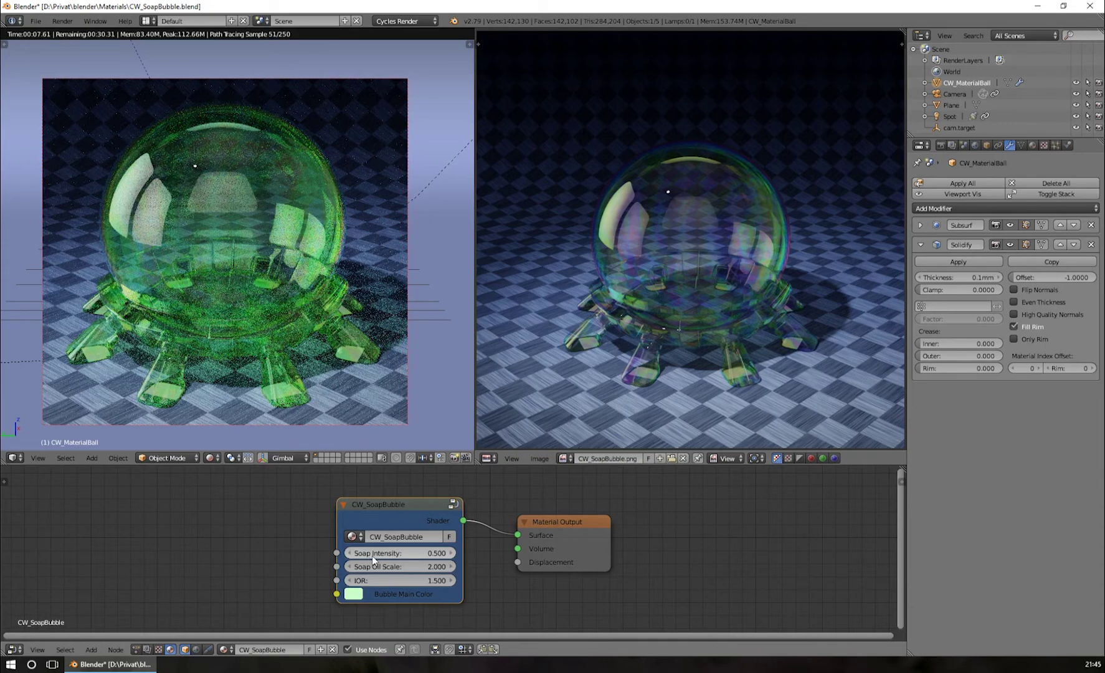
{"action": "left_click_drag", "start_coordinate": [388, 554], "coordinate": [411, 554]}
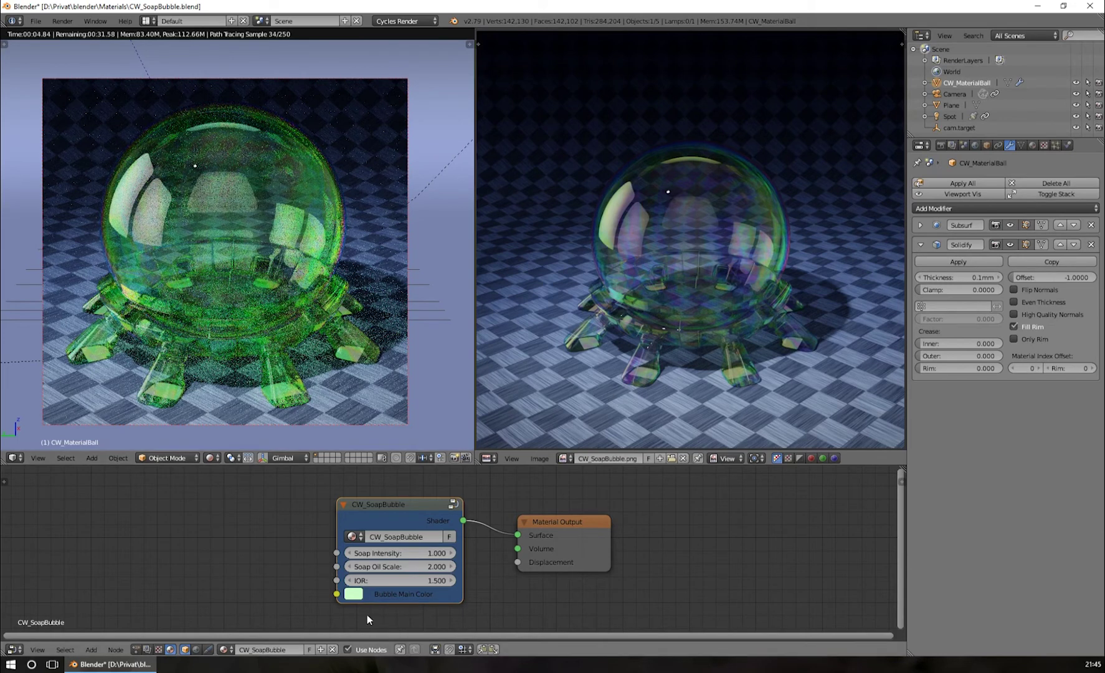
Try a light orange Bubble Main Color (R 1.000, G 0.648, B 0.474), and replace it with a light blue.
{"action": "left_click", "coordinate": [354, 597]}
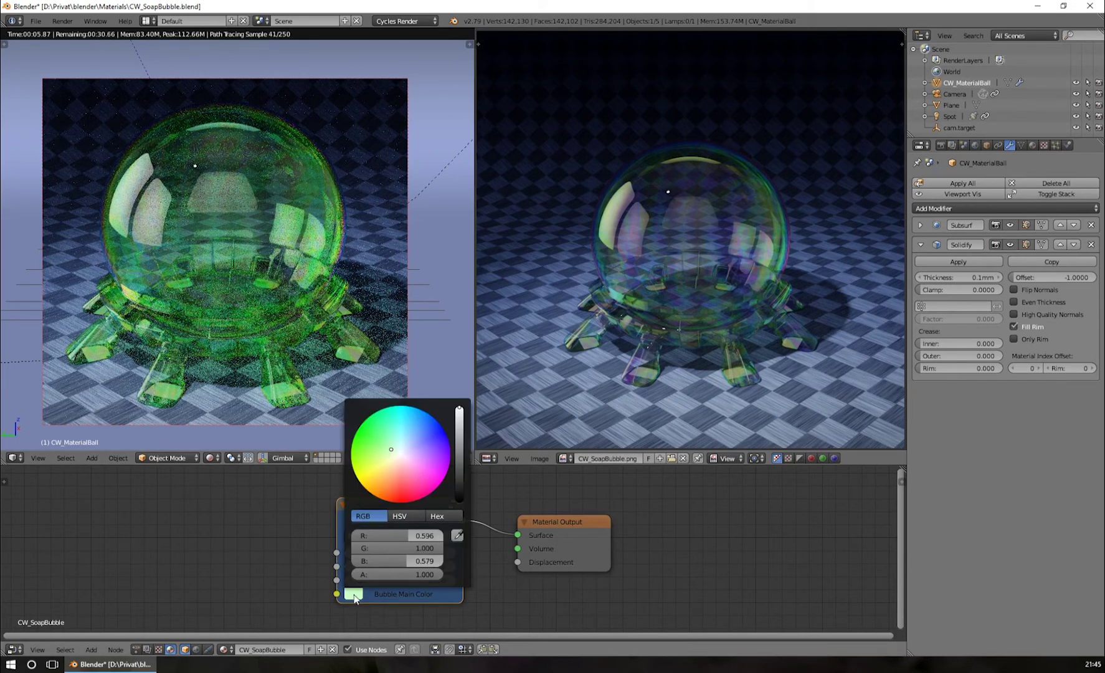
{"action": "left_click", "coordinate": [394, 466]}
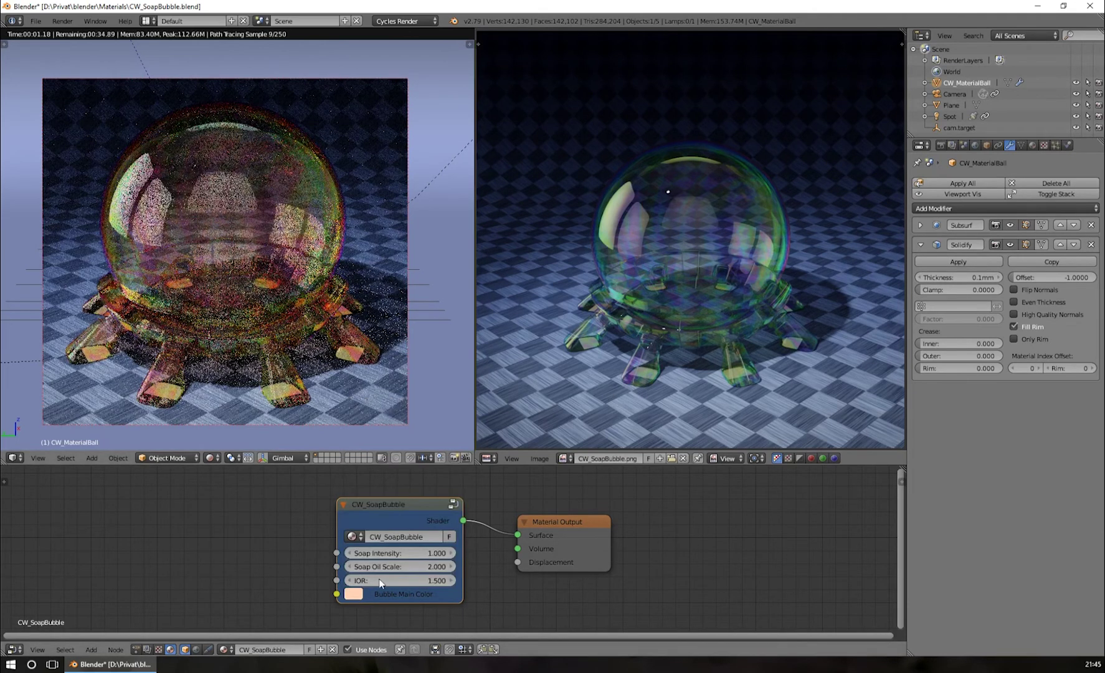
{"action": "left_click", "coordinate": [358, 595]}
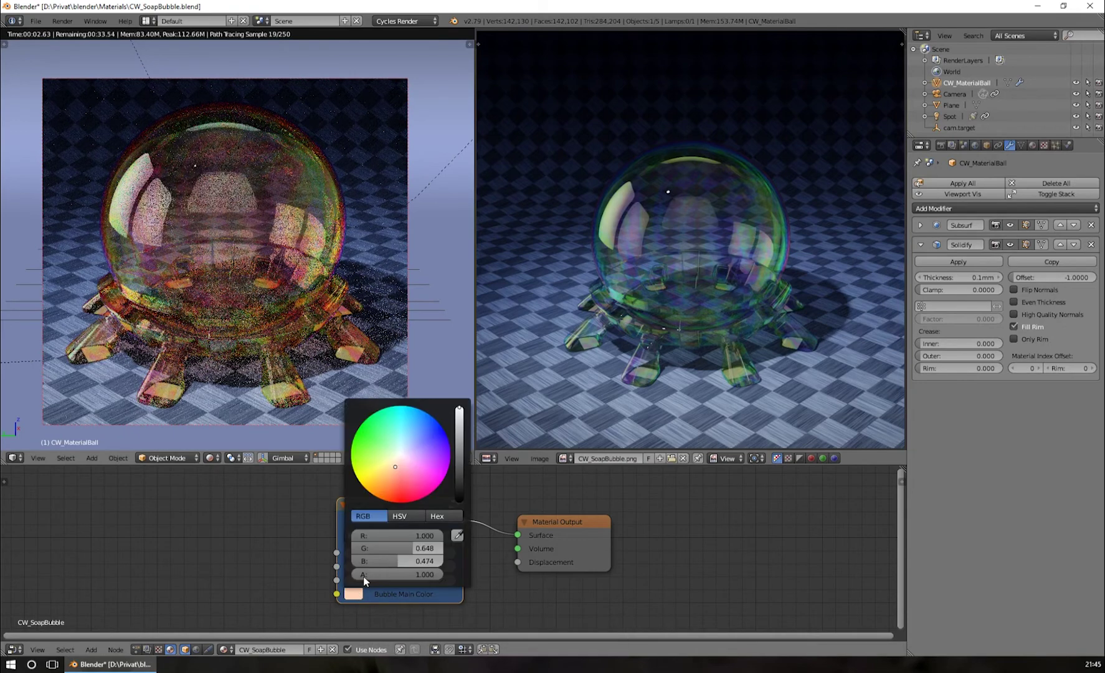
{"action": "left_click", "coordinate": [411, 451]}
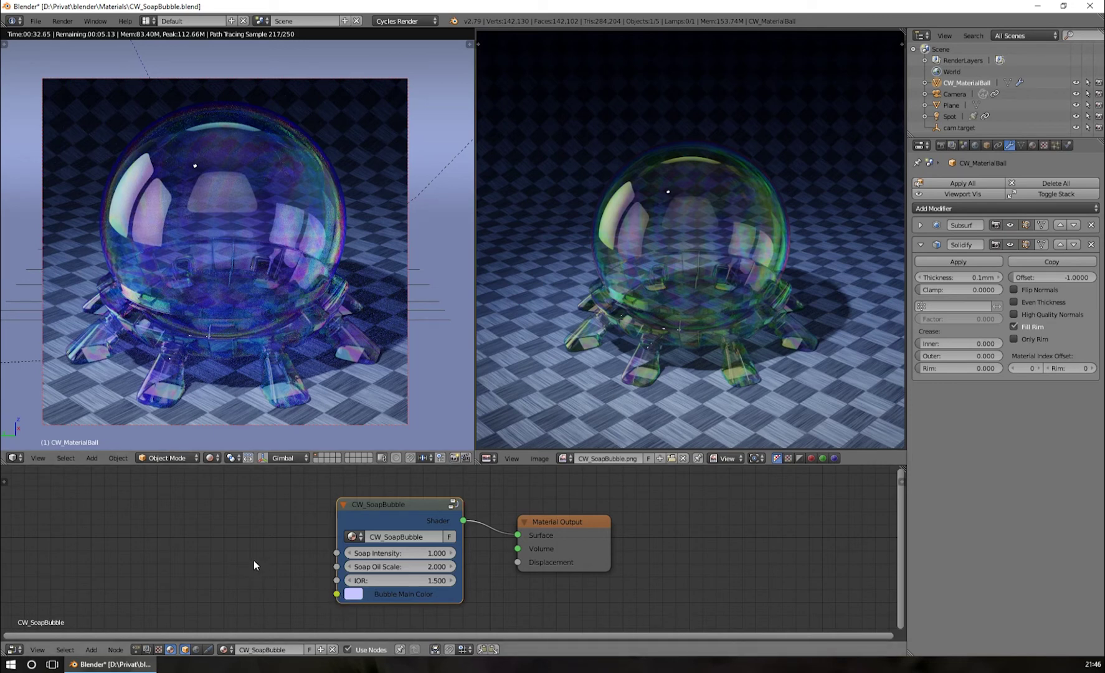
Add a Magic Texture node beside the CW_SoapBubble node and connect its Color output to the Bubble Main Color input.
{"action": "key", "text": "shift+a"}
{"action": "mouse_move", "coordinate": [240, 577]}
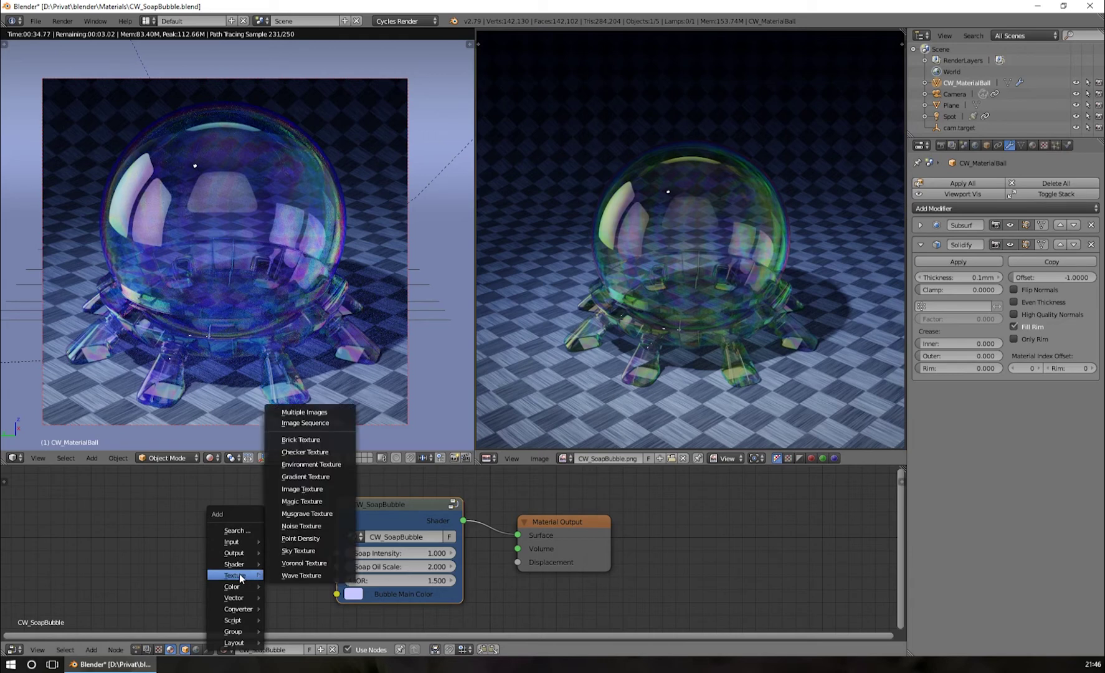
{"action": "left_click", "coordinate": [311, 502]}
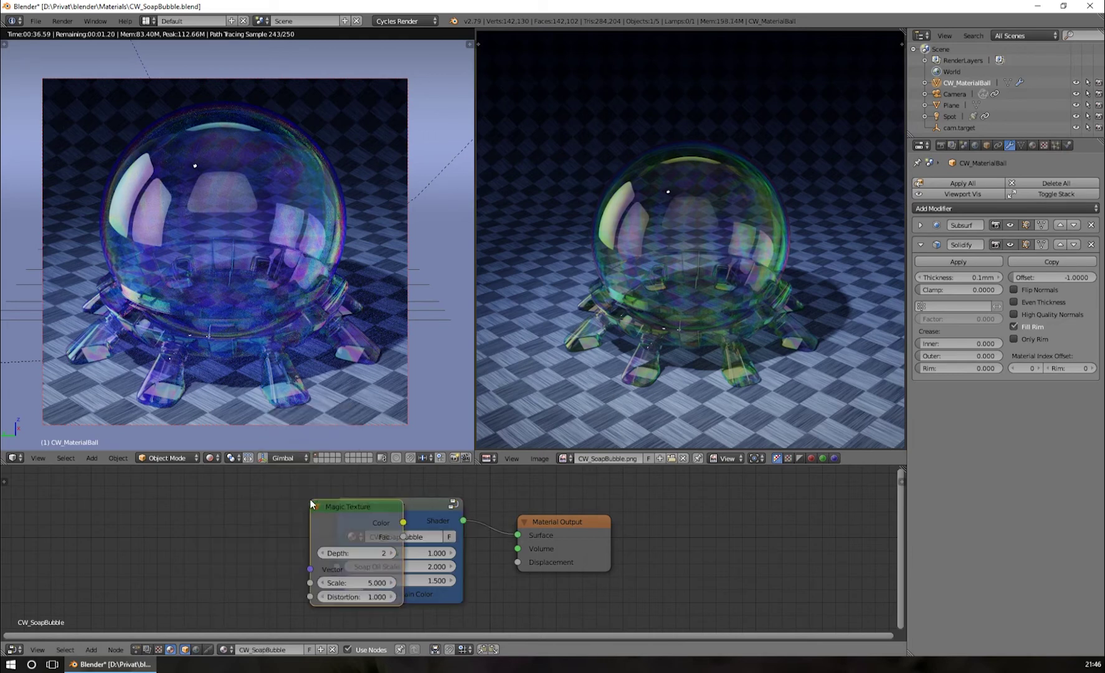
{"action": "left_click", "coordinate": [162, 498]}
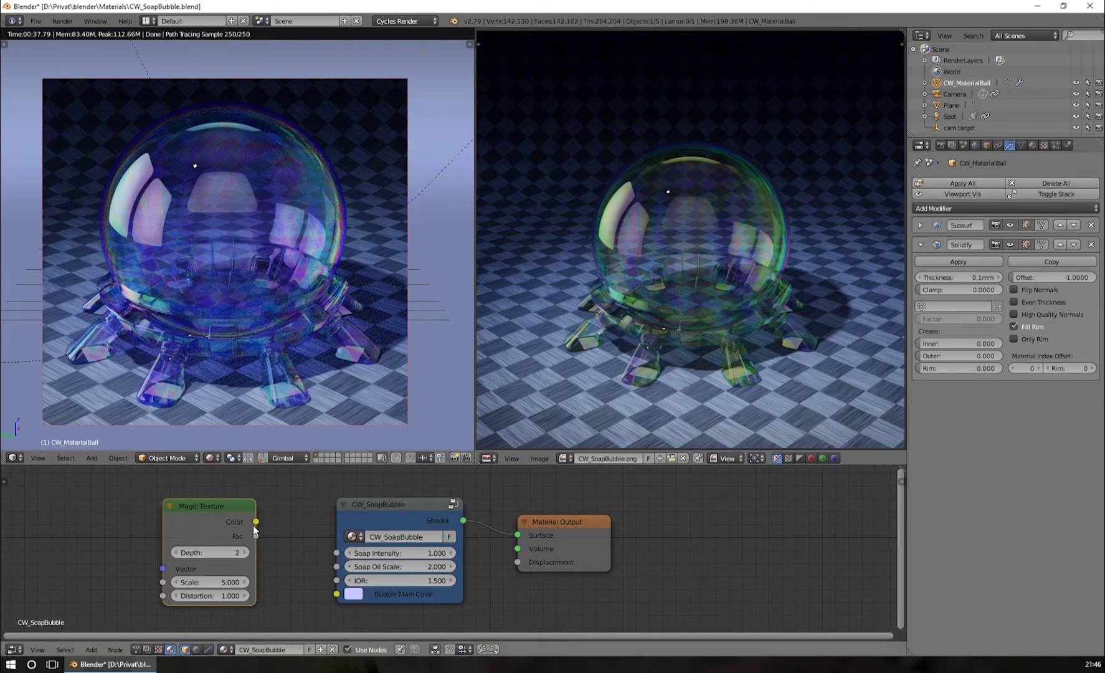
{"action": "left_click_drag", "start_coordinate": [255, 521], "coordinate": [333, 593]}
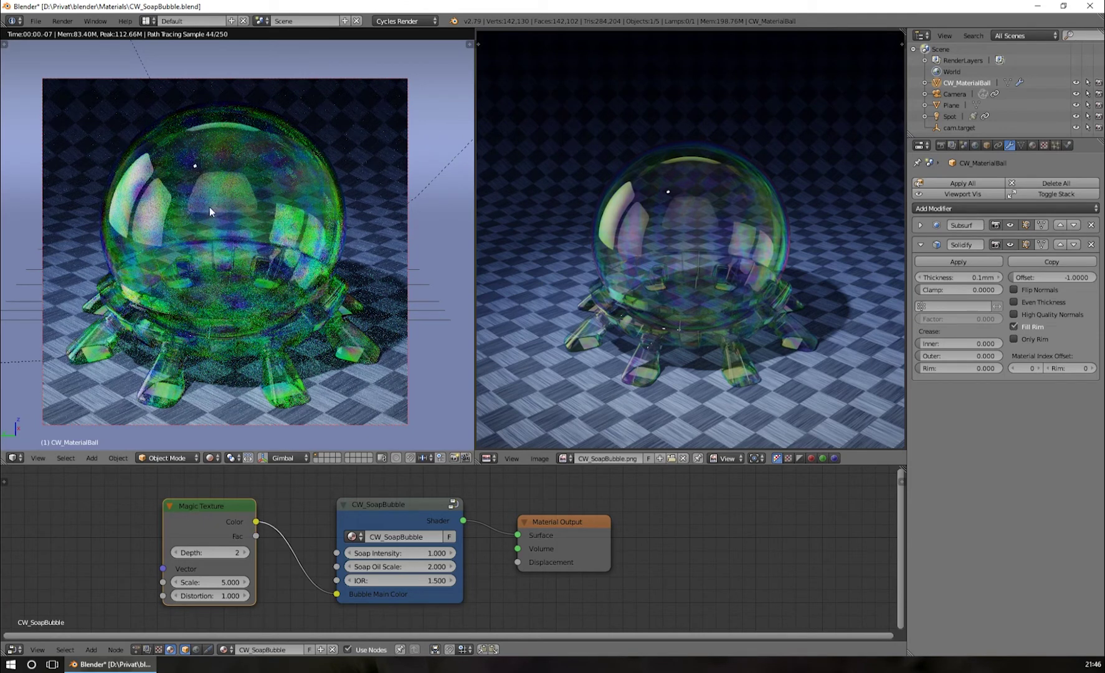
Set the Magic Texture node's Depth to 4.
{"action": "left_click", "coordinate": [239, 552]}
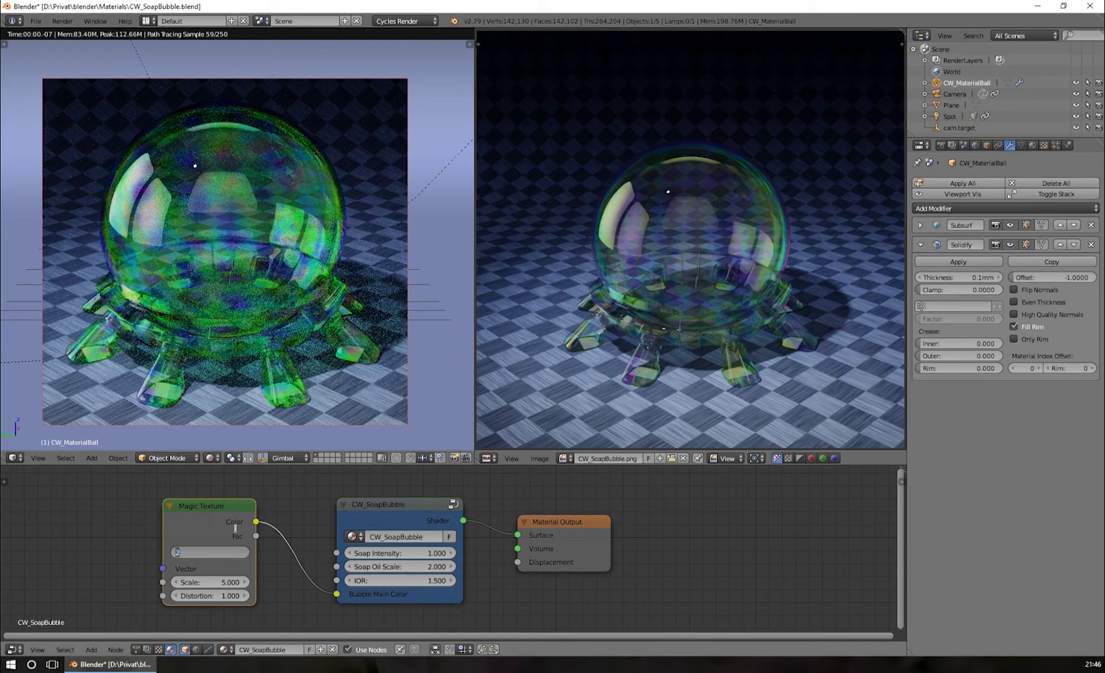
{"action": "type", "text": "4"}
{"action": "key", "text": "Return"}
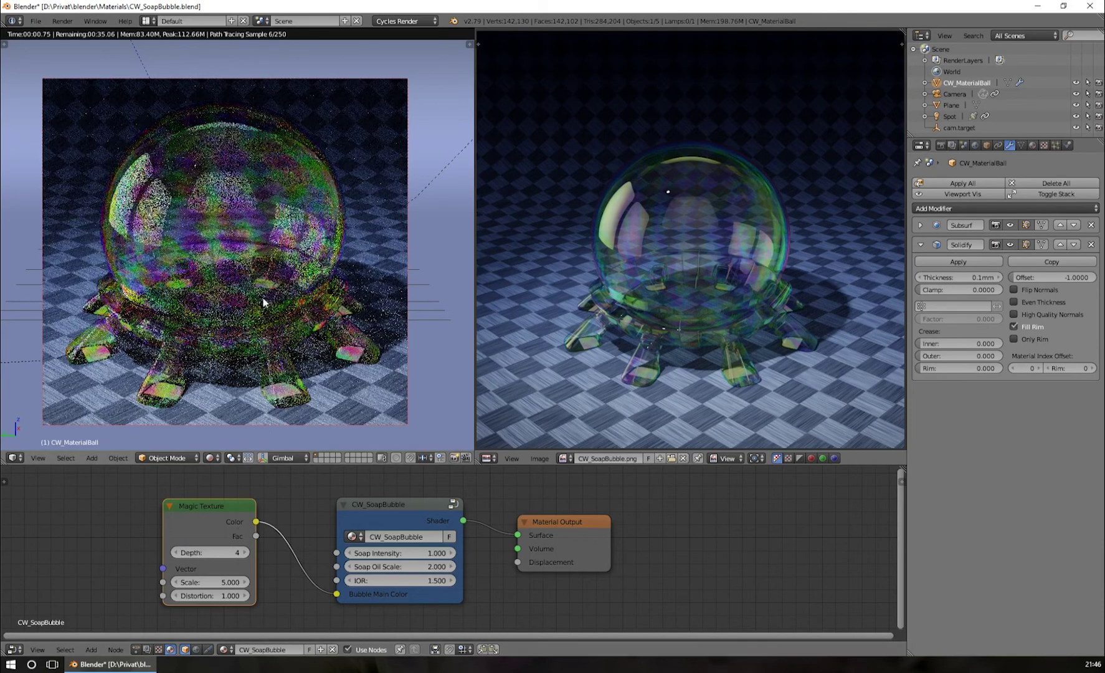
Set the Magic Texture node's Scale to 2.
{"action": "left_click", "coordinate": [218, 587]}
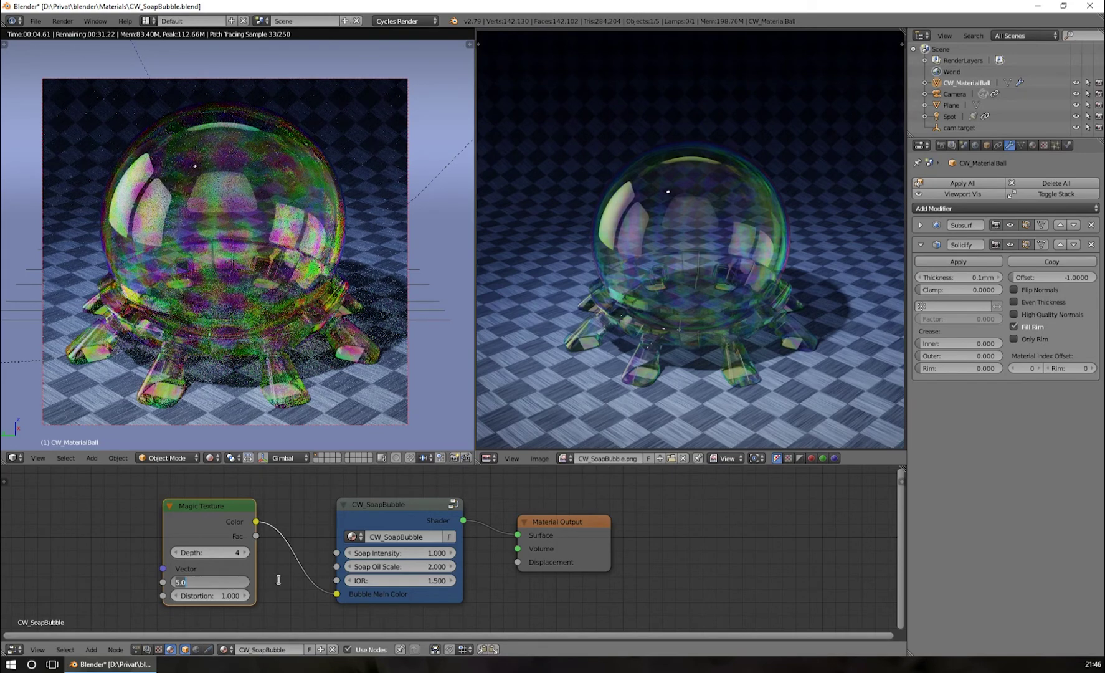
{"action": "type", "text": "2"}
{"action": "key", "text": "Return"}
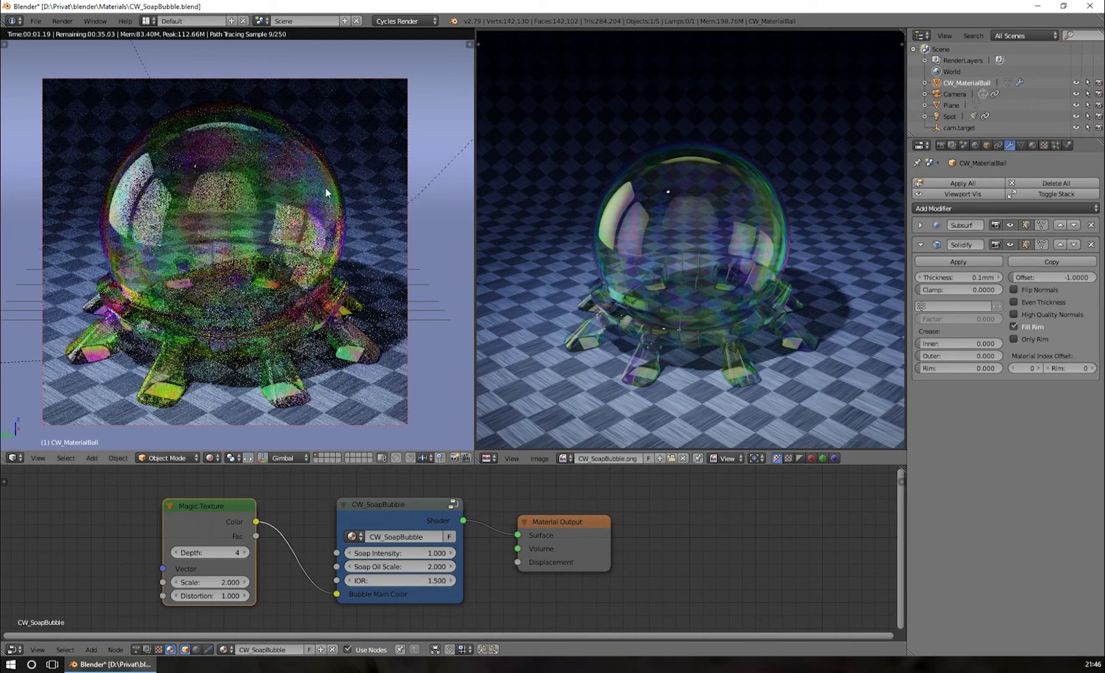
Reduce the Magic Texture node's Scale to 0.5.
{"action": "left_click", "coordinate": [217, 579]}
{"action": "type", "text": "0.5"}
{"action": "key", "text": "Return"}
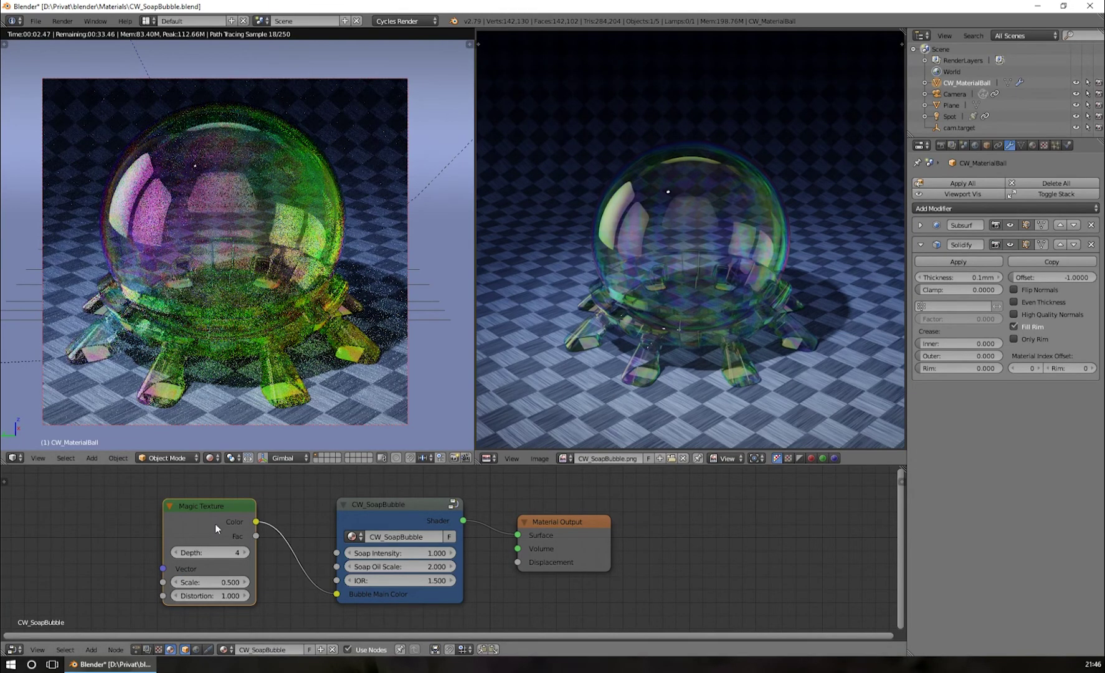
Select the CW_SoapBubble node and examine the textured material ball from another angle in the rendered viewport.
{"action": "scroll", "coordinate": [212, 513], "scroll_direction": "down", "scroll_amount": 1}
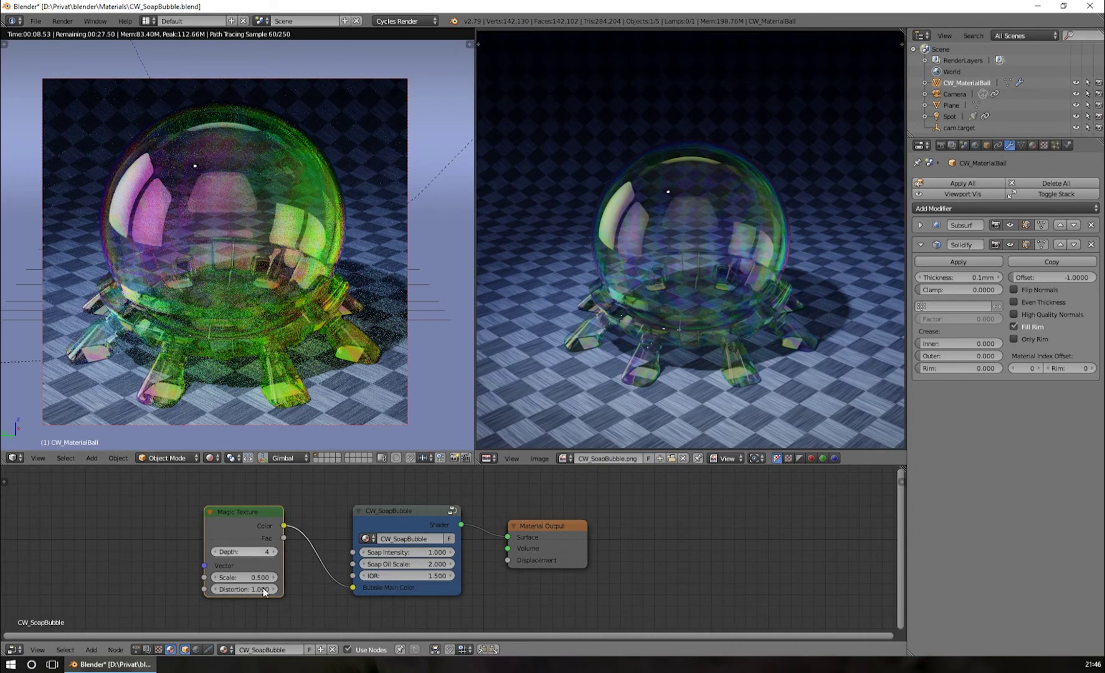
{"action": "left_click", "coordinate": [418, 519]}
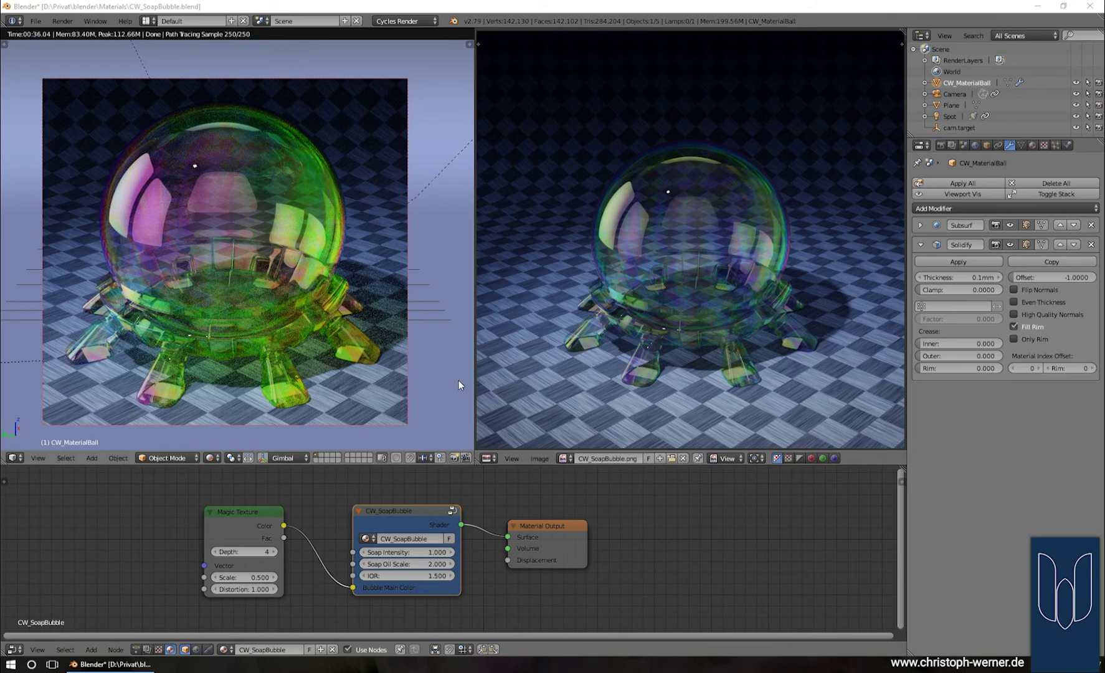
{"action": "middle_click_drag", "start_coordinate": [221, 232], "coordinate": [283, 221]}
{"action": "scroll", "coordinate": [227, 237], "scroll_direction": "up", "scroll_amount": 3}
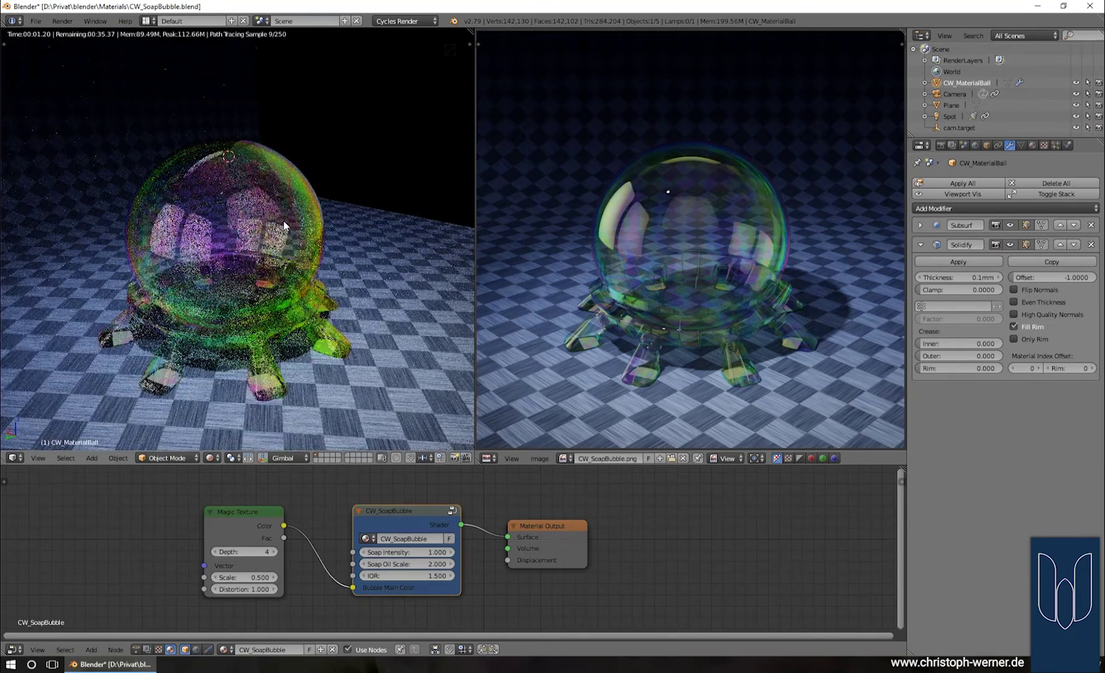